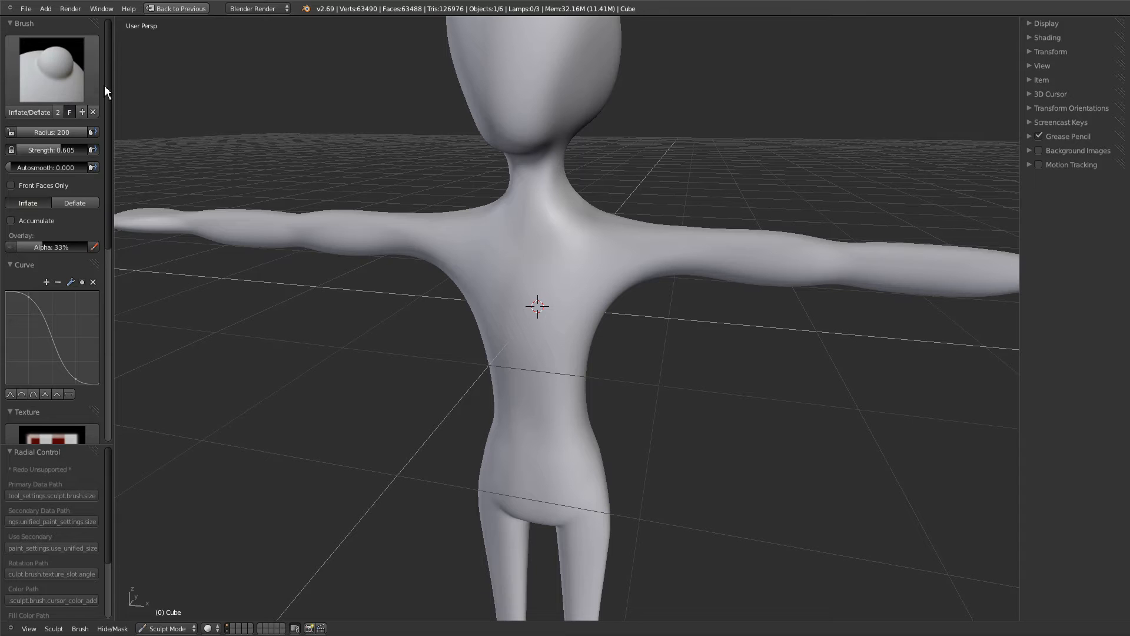
# Build up both buttocks on the back of the hips with the Inflate brush at radius 95.
pyautogui.moveTo(676, 277)
pyautogui.mouseDown(button='middle')
pyautogui.moveTo(702, 282)
pyautogui.moveTo(672, 308)
pyautogui.moveTo(549, 347)
pyautogui.moveTo(484, 322)
pyautogui.moveTo(504, 306)
pyautogui.moveTo(644, 306)
pyautogui.moveTo(529, 298)
pyautogui.mouseUp(button='middle')
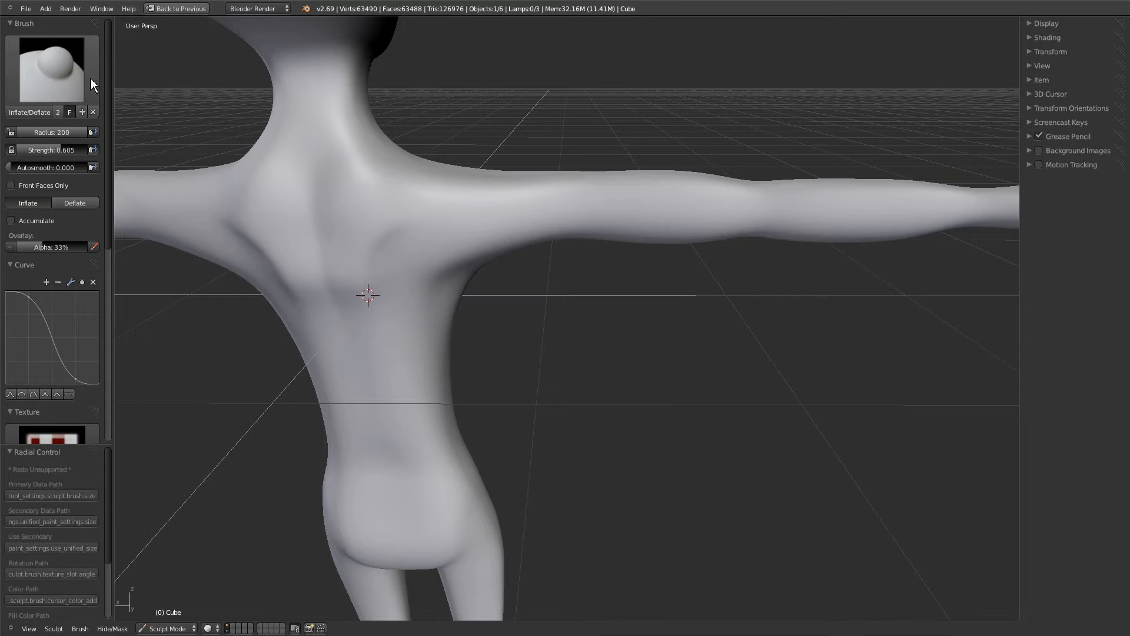
pyautogui.moveTo(517, 212)
pyautogui.mouseDown(button='middle')
pyautogui.moveTo(500, 227)
pyautogui.moveTo(517, 219)
pyautogui.moveTo(510, 232)
pyautogui.mouseUp(button='middle')
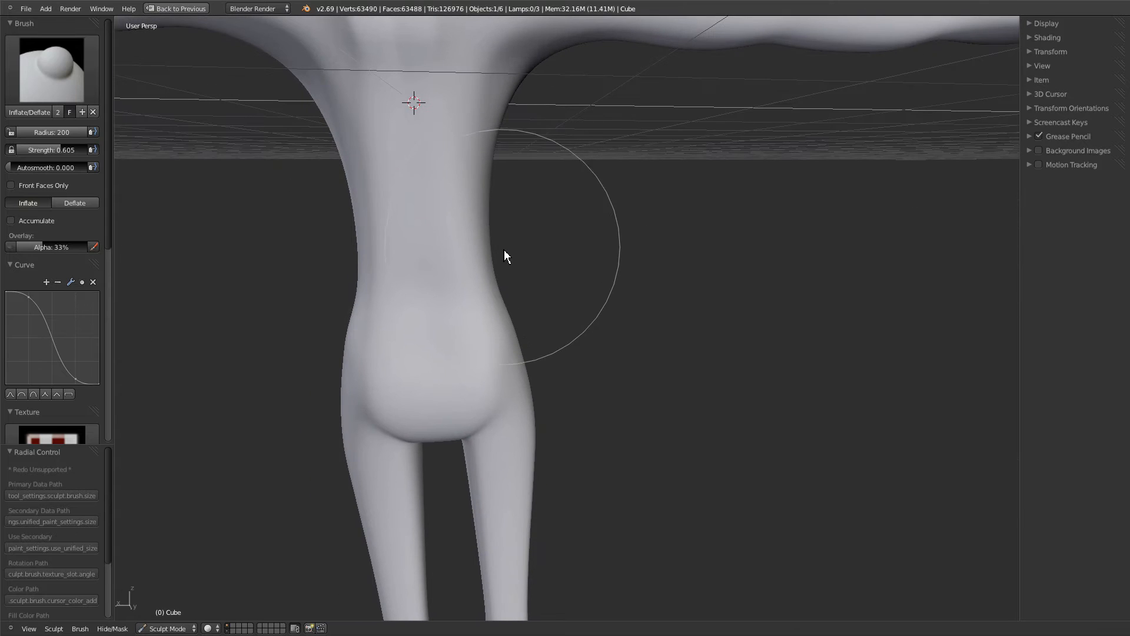
pyautogui.press('f')
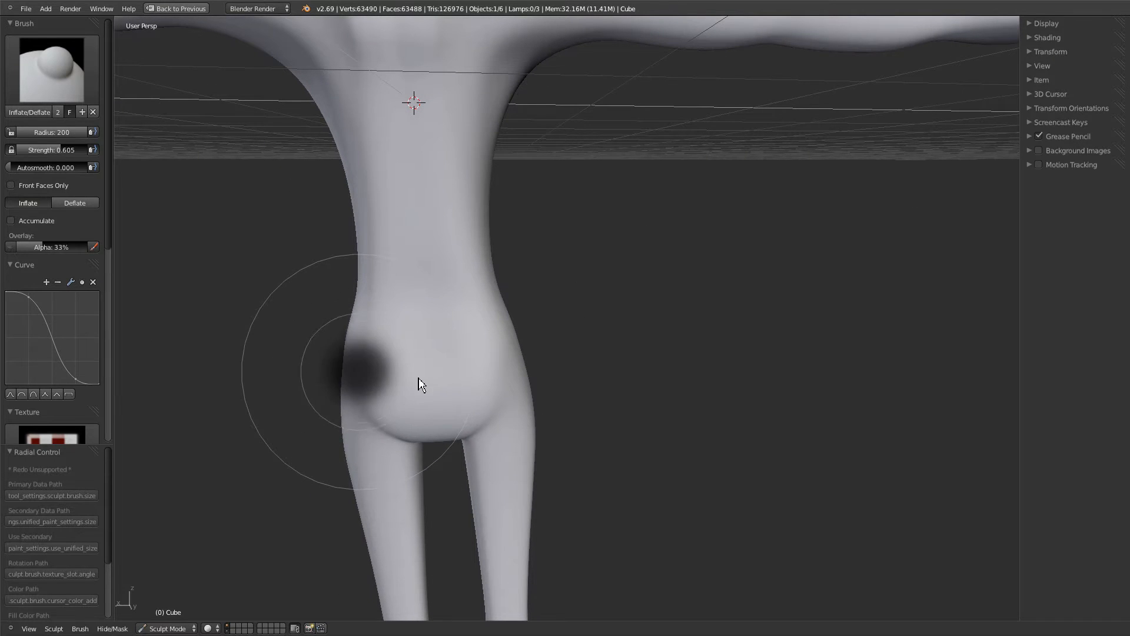
pyautogui.click(417, 390)
pyautogui.moveTo(423, 369); pyautogui.dragTo(422, 327, button='middle')
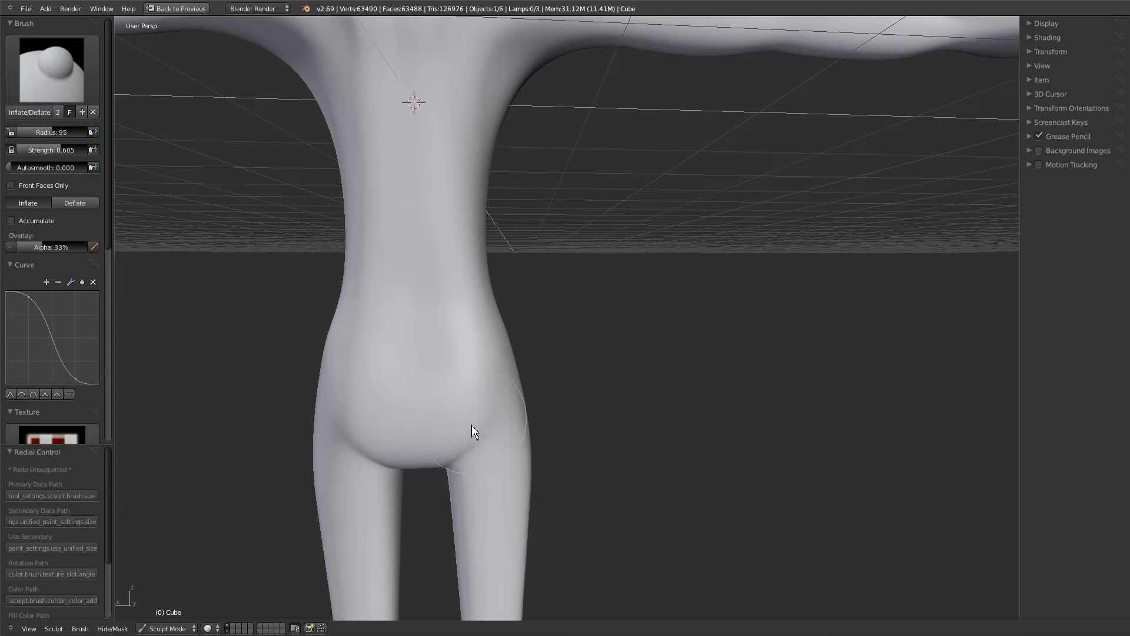
pyautogui.moveTo(462, 424)
pyautogui.mouseDown()
pyautogui.moveTo(470, 394)
pyautogui.moveTo(487, 424)
pyautogui.mouseUp()
pyautogui.moveTo(486, 424)
pyautogui.mouseDown(button='middle')
pyautogui.moveTo(444, 429)
pyautogui.moveTo(414, 406)
pyautogui.moveTo(502, 362)
pyautogui.mouseUp(button='middle')
# Soften the buttocks into the hips and lower back with the Smooth brush at radius 95 and strength 0.325.
pyautogui.hotkey('shift', 's')
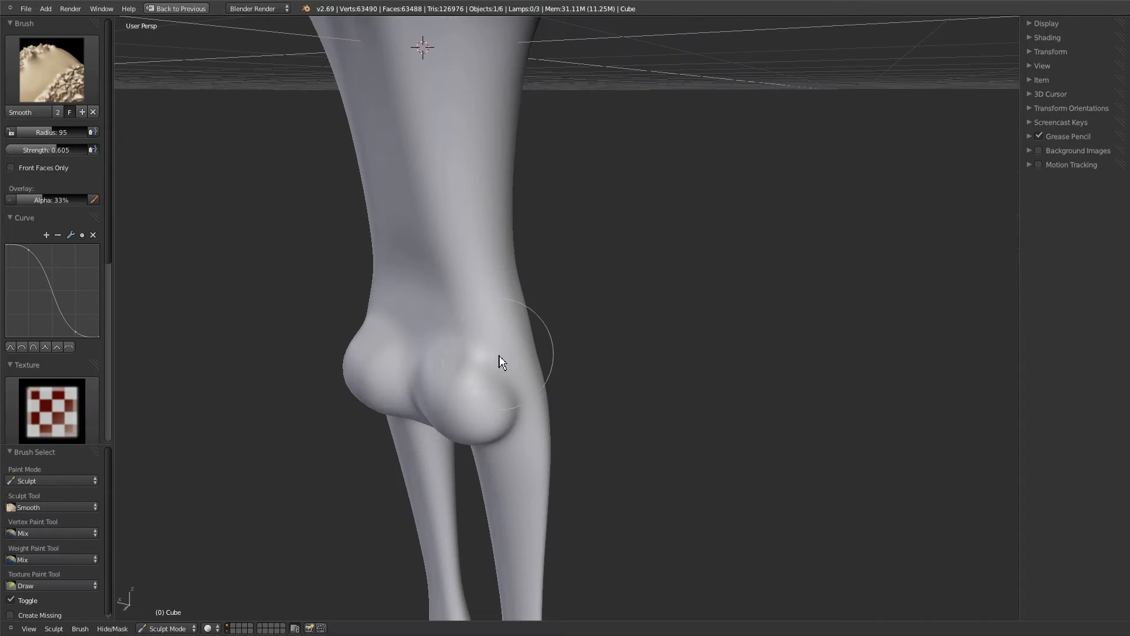
pyautogui.moveTo(517, 400)
pyautogui.mouseDown()
pyautogui.moveTo(509, 413)
pyautogui.moveTo(525, 384)
pyautogui.mouseUp()
pyautogui.press('f')
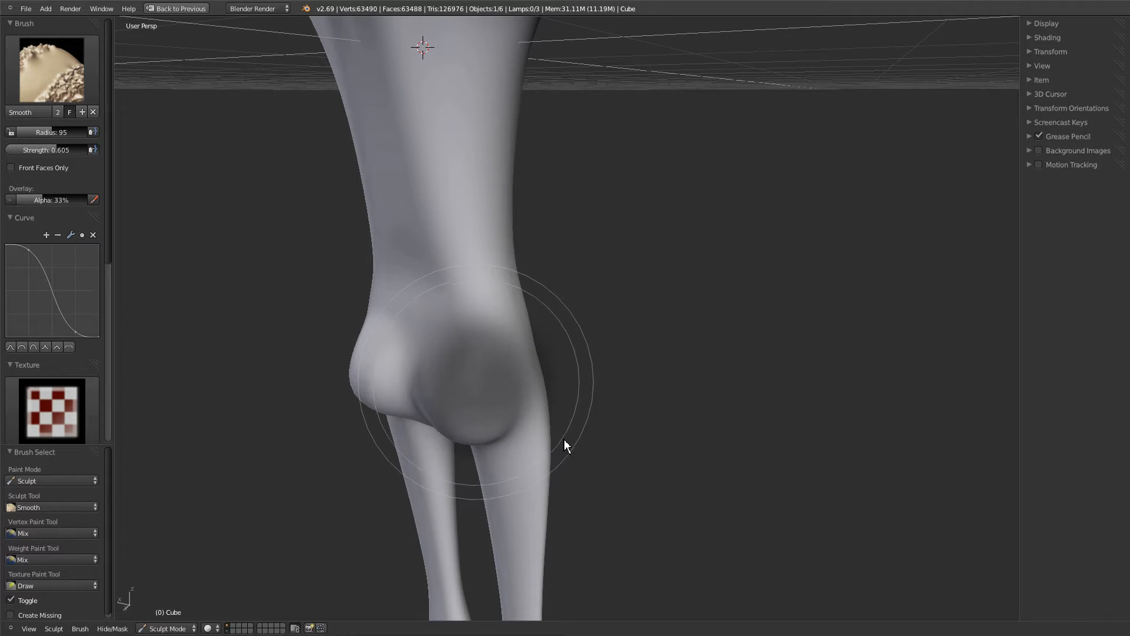
pyautogui.click(524, 432)
pyautogui.hotkey('shift', 'f')
pyautogui.click(484, 369)
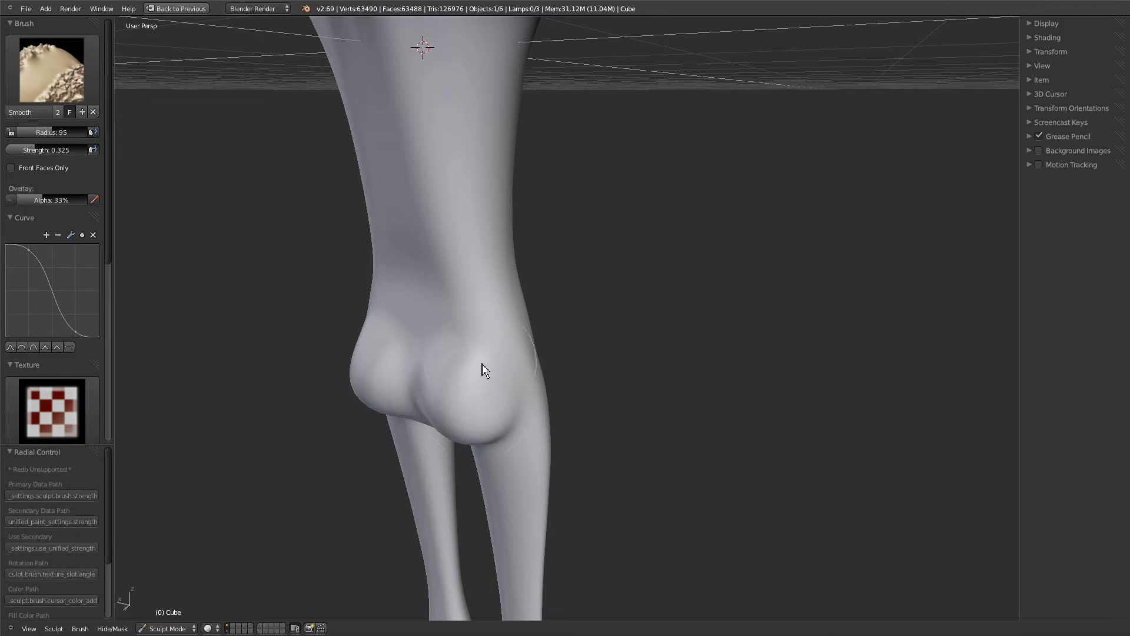
pyautogui.moveTo(509, 394); pyautogui.dragTo(542, 389, button='middle')
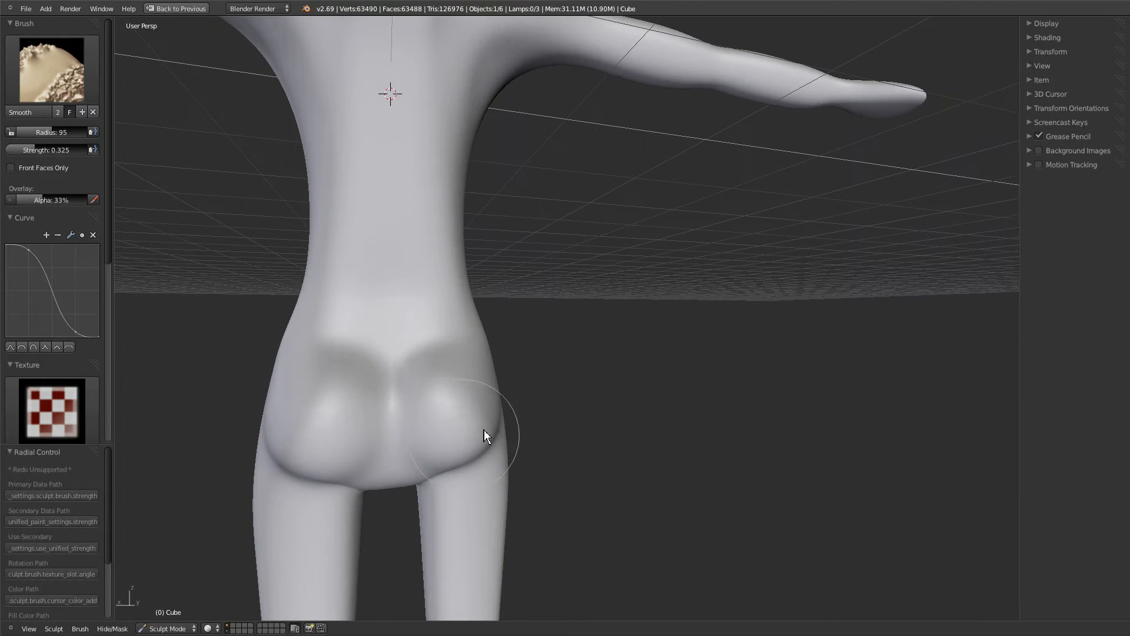
# Reshape the buttocks with the Grab brush at radius 200.
pyautogui.moveTo(433, 451); pyautogui.dragTo(484, 444, button='middle')
pyautogui.press('g')
pyautogui.press('f')
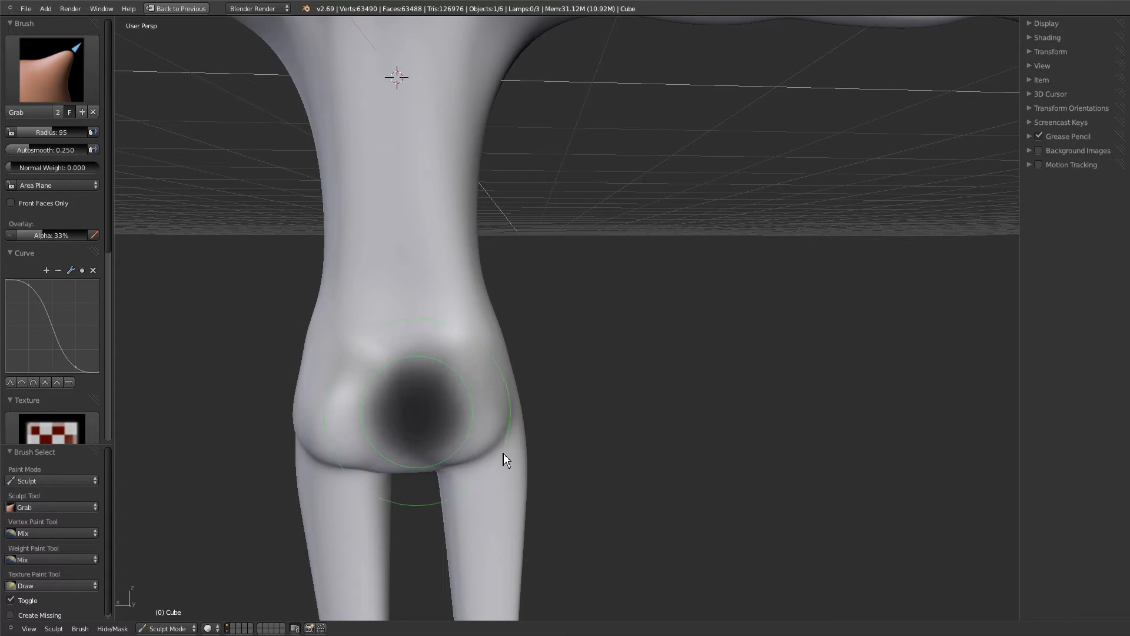
pyautogui.click(503, 455)
pyautogui.press('f')
pyautogui.click(505, 446)
pyautogui.press('f')
pyautogui.click(533, 458)
pyautogui.moveTo(462, 410)
pyautogui.mouseDown()
pyautogui.moveTo(499, 408)
pyautogui.moveTo(475, 440)
pyautogui.moveTo(459, 432)
pyautogui.mouseUp()
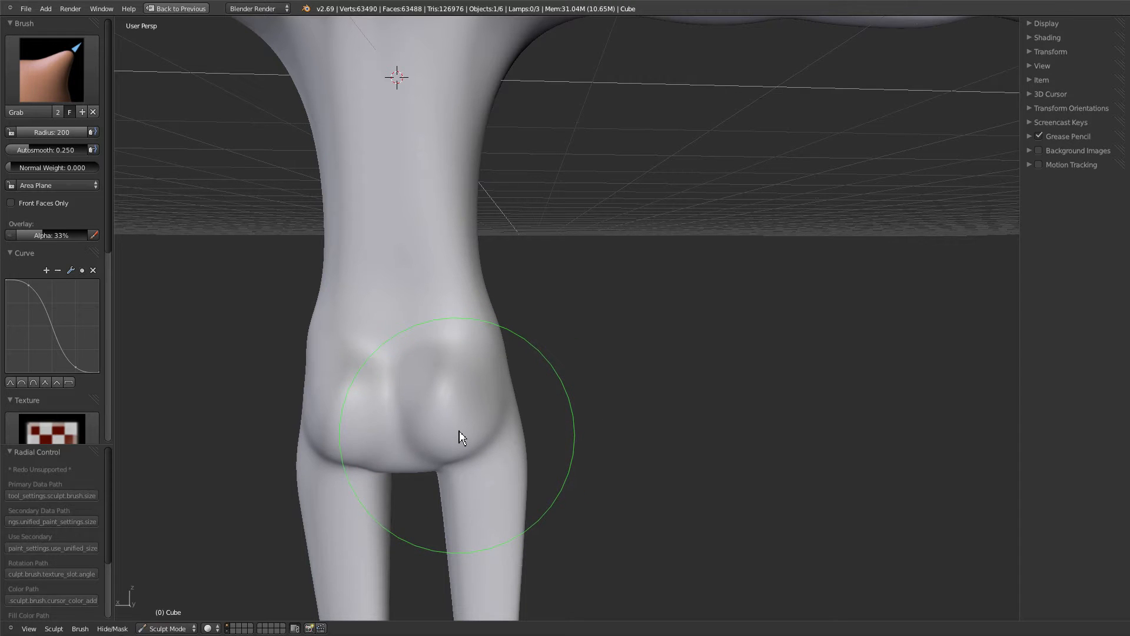
# Build up the muscle ridges below the armpit along the torso's side with the Inflate brush, smoothing between strokes.
pyautogui.moveTo(464, 431)
pyautogui.mouseDown(button='middle')
pyautogui.moveTo(399, 461)
pyautogui.moveTo(460, 413)
pyautogui.mouseUp(button='middle')
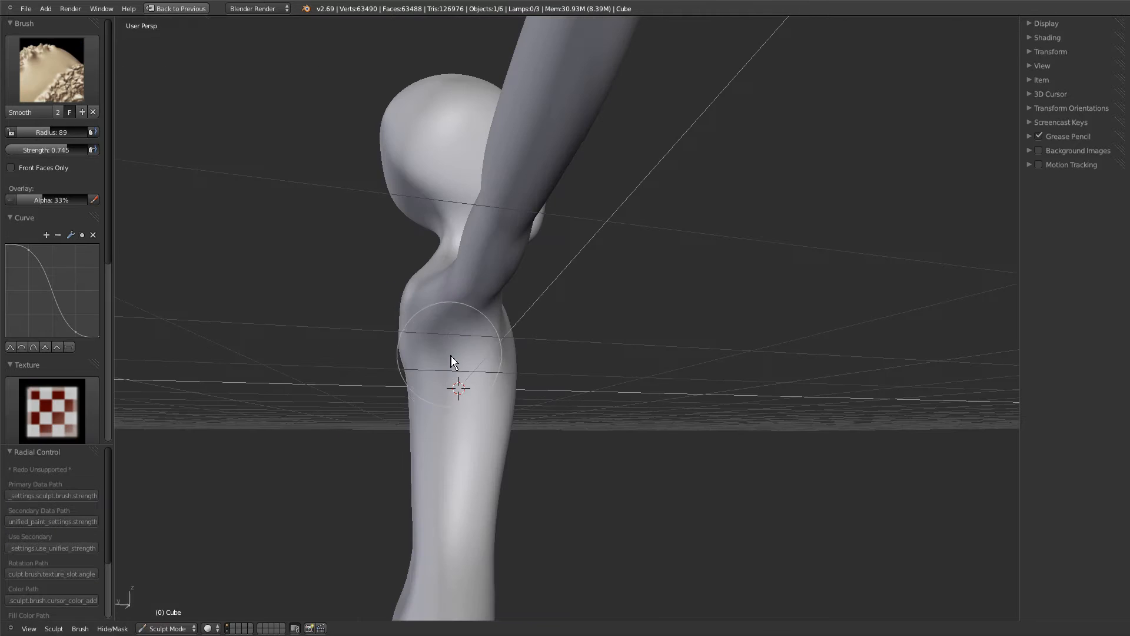
pyautogui.press('i')
pyautogui.moveTo(454, 387)
pyautogui.mouseDown(button='middle')
pyautogui.moveTo(444, 353)
pyautogui.moveTo(405, 368)
pyautogui.mouseUp(button='middle')
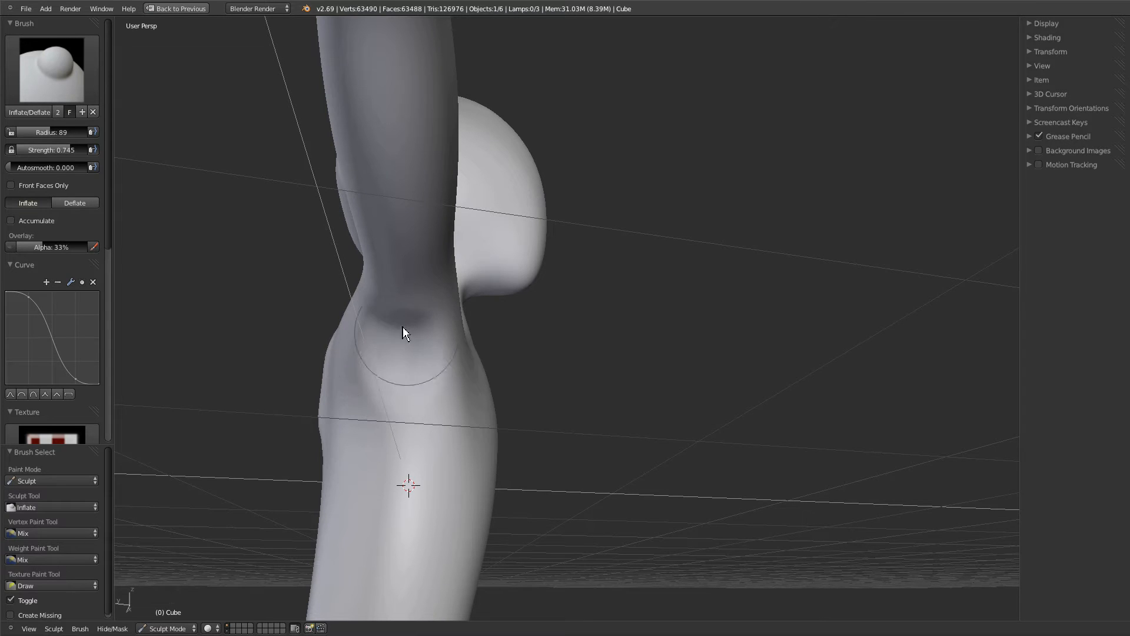
pyautogui.moveTo(421, 386)
pyautogui.mouseDown(button='middle')
pyautogui.moveTo(453, 433)
pyautogui.moveTo(491, 429)
pyautogui.moveTo(396, 443)
pyautogui.mouseUp(button='middle')
pyautogui.moveTo(404, 323)
pyautogui.mouseDown(button='middle')
pyautogui.moveTo(447, 429)
pyautogui.moveTo(371, 418)
pyautogui.moveTo(398, 351)
pyautogui.moveTo(365, 454)
pyautogui.moveTo(432, 415)
pyautogui.moveTo(418, 464)
pyautogui.mouseUp(button='middle')
pyautogui.press('s')
pyautogui.moveTo(419, 412); pyautogui.dragTo(412, 366, button='middle')
pyautogui.moveTo(445, 478)
pyautogui.mouseDown(button='middle')
pyautogui.moveTo(474, 500)
pyautogui.moveTo(386, 424)
pyautogui.moveTo(487, 471)
pyautogui.moveTo(409, 414)
pyautogui.moveTo(400, 310)
pyautogui.mouseUp(button='middle')
pyautogui.press('i')
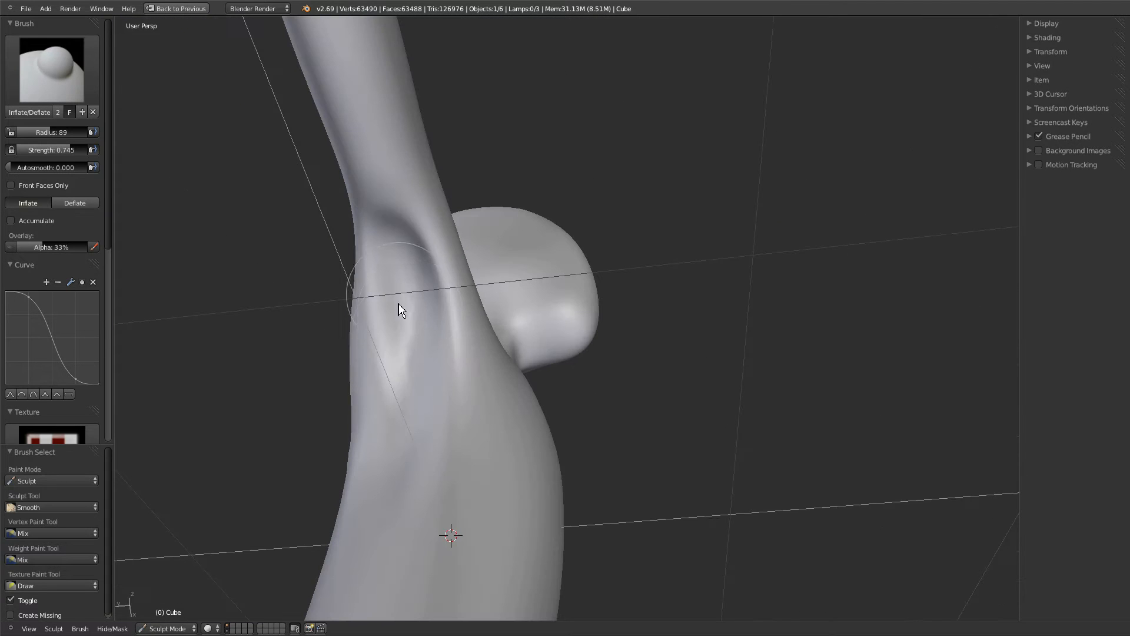
pyautogui.moveTo(417, 403); pyautogui.dragTo(411, 476)
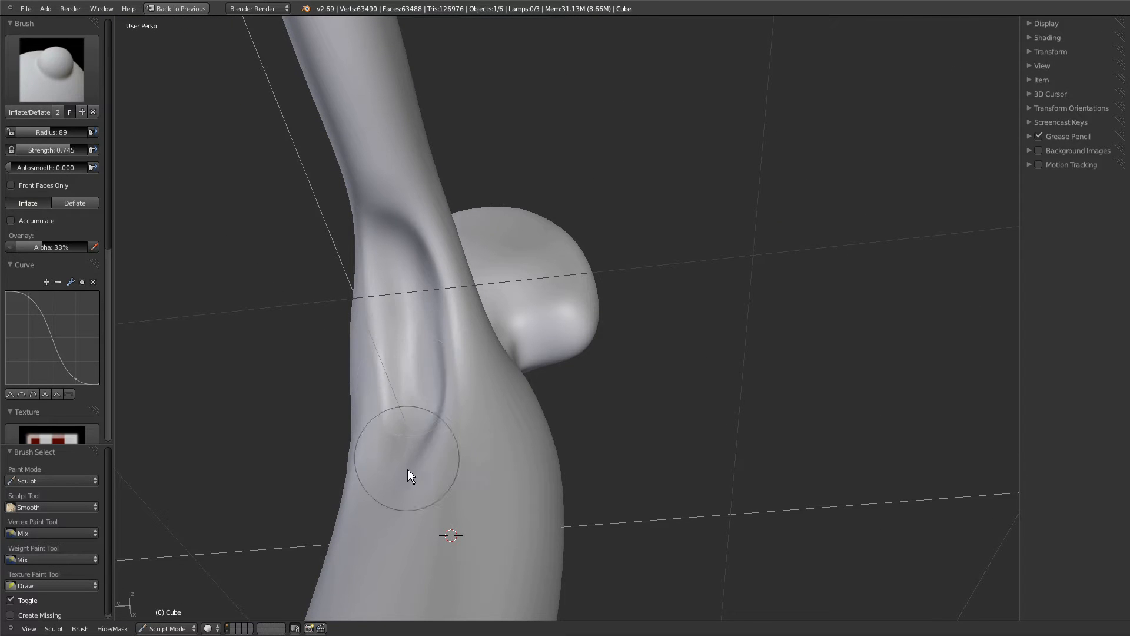
# Inflate the neck tendons from below the jaw down towards the collarbones at radius 89.
pyautogui.moveTo(404, 526)
pyautogui.mouseDown(button='middle')
pyautogui.moveTo(441, 459)
pyautogui.moveTo(453, 265)
pyautogui.mouseUp(button='middle')
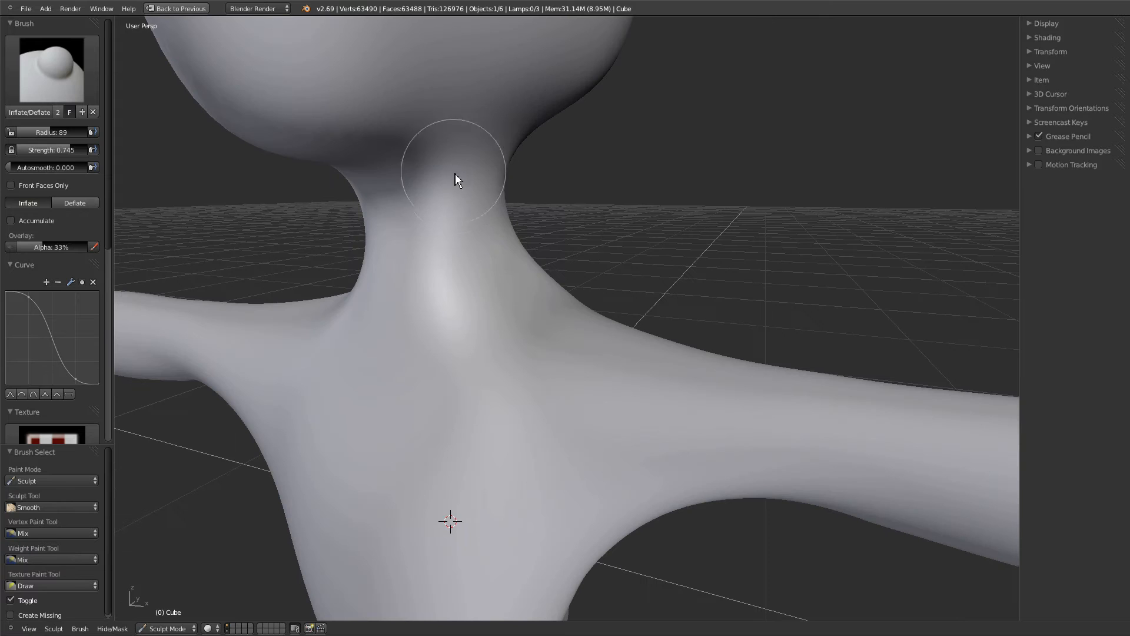
pyautogui.moveTo(461, 222)
pyautogui.mouseDown()
pyautogui.moveTo(469, 285)
pyautogui.moveTo(459, 235)
pyautogui.moveTo(530, 425)
pyautogui.mouseUp()
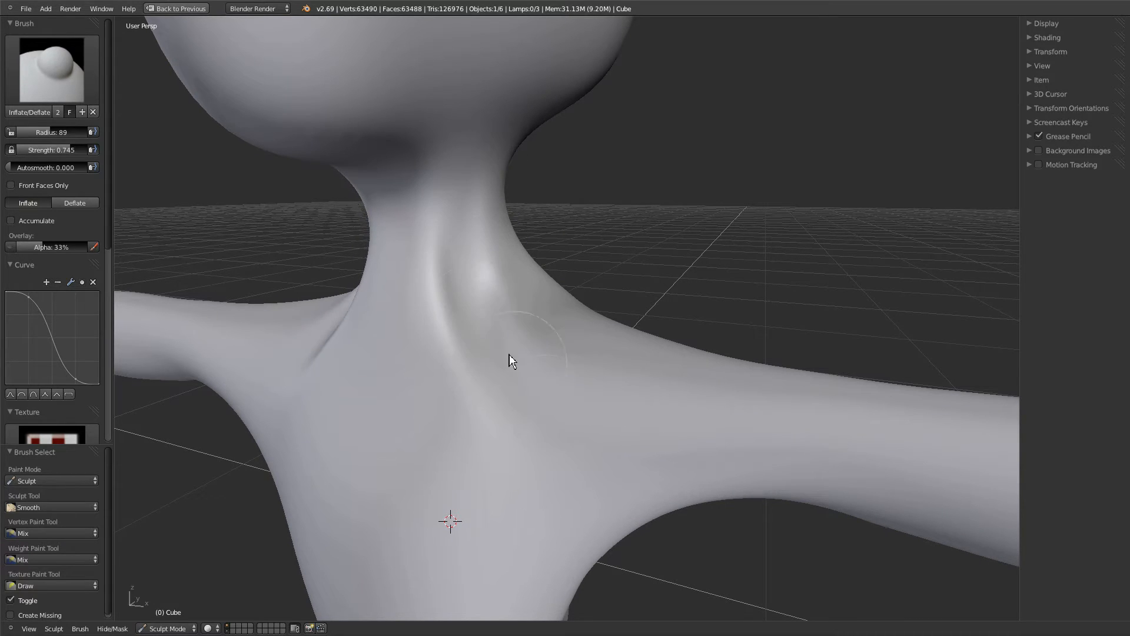
pyautogui.moveTo(526, 370)
pyautogui.mouseDown(button='middle')
pyautogui.moveTo(532, 377)
pyautogui.moveTo(406, 316)
pyautogui.mouseUp(button='middle')
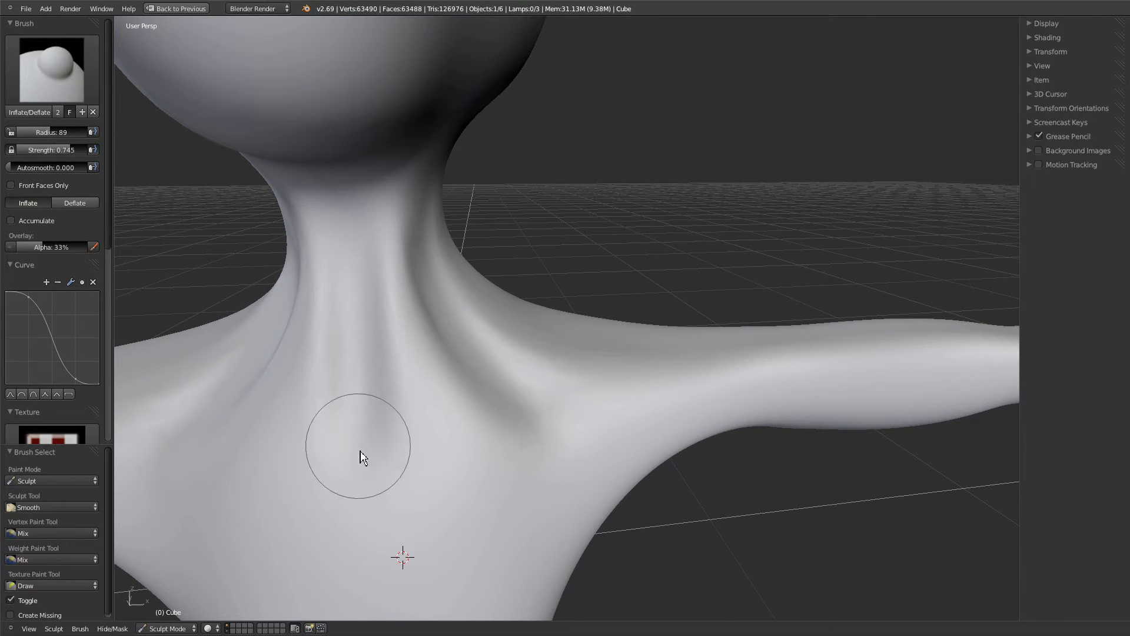
# Build up the chest muscles on the front of the upper torso with the Inflate brush at strength 0.745.
pyautogui.moveTo(391, 387)
pyautogui.mouseDown(button='middle')
pyautogui.moveTo(486, 419)
pyautogui.moveTo(517, 459)
pyautogui.moveTo(398, 410)
pyautogui.moveTo(567, 373)
pyautogui.moveTo(612, 383)
pyautogui.moveTo(541, 389)
pyautogui.mouseUp(button='middle')
pyautogui.moveTo(358, 392); pyautogui.dragTo(600, 407, button='middle')
pyautogui.scroll(-5, 446, 427)
pyautogui.scroll(1, 470, 450)
pyautogui.moveTo(615, 414)
pyautogui.mouseDown()
pyautogui.moveTo(610, 371)
pyautogui.moveTo(620, 424)
pyautogui.moveTo(615, 361)
pyautogui.moveTo(643, 387)
pyautogui.moveTo(613, 447)
pyautogui.moveTo(598, 376)
pyautogui.mouseUp()
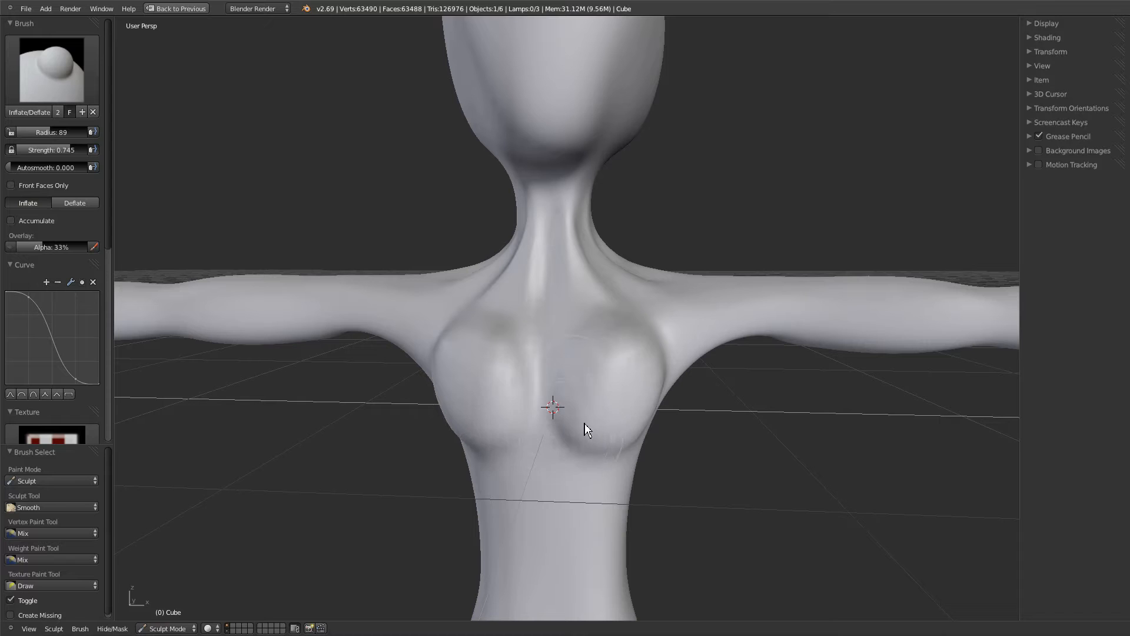
# Sculpt the abdominal contours below the chest with the Inflate brush at radius 75.
pyautogui.moveTo(599, 454); pyautogui.dragTo(580, 434, button='middle')
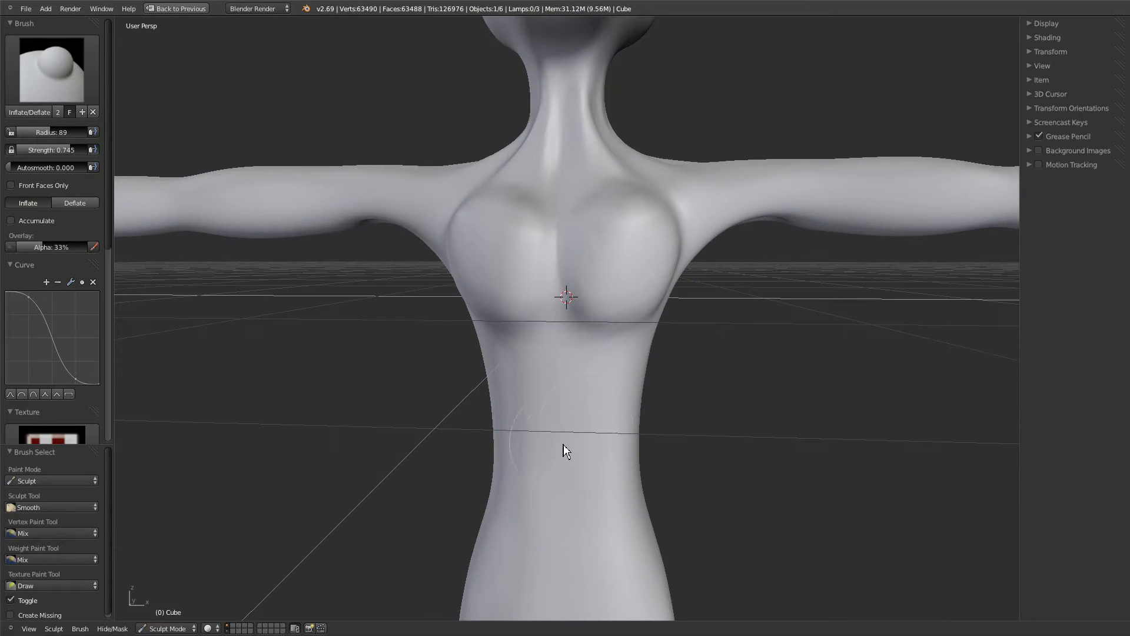
pyautogui.press('f')
pyautogui.click(572, 442)
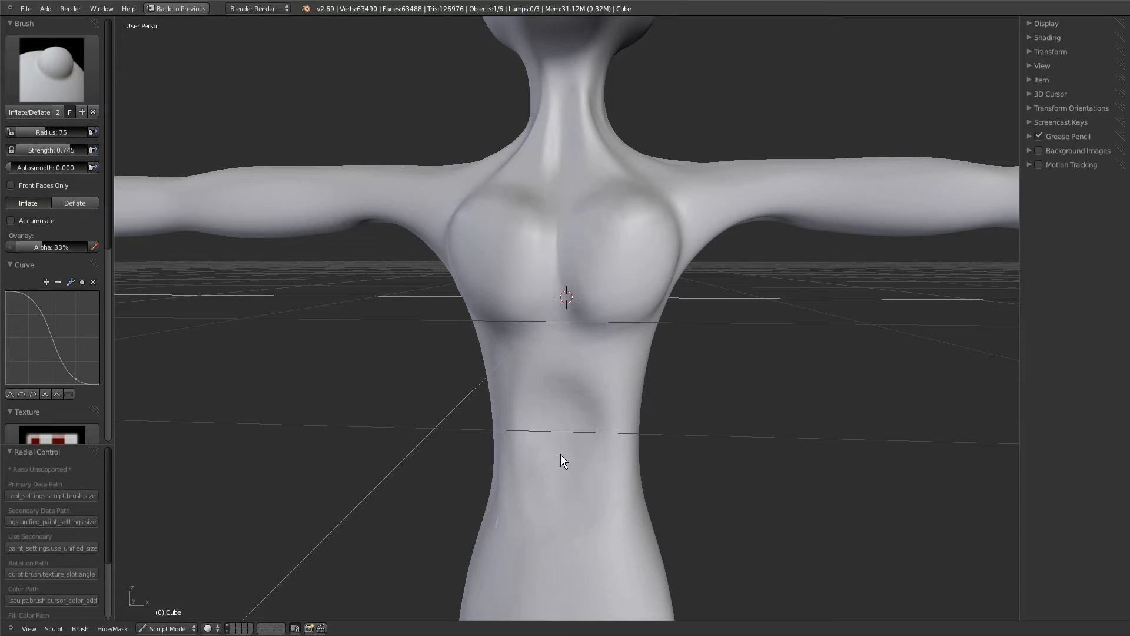
pyautogui.moveTo(533, 511); pyautogui.dragTo(587, 411)
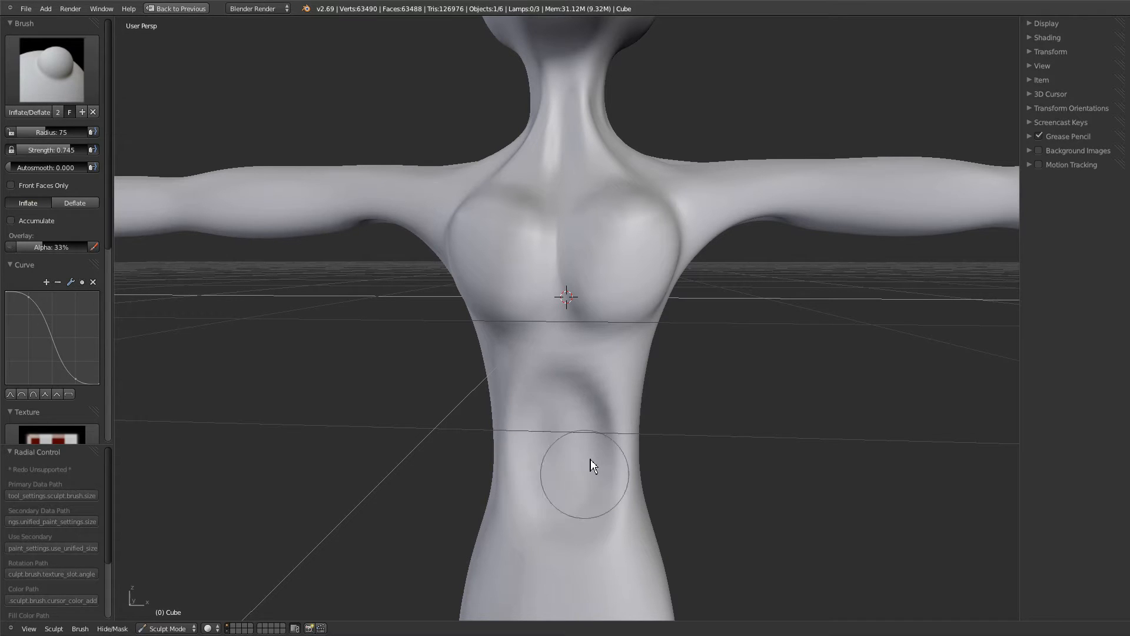
pyautogui.moveTo(606, 487); pyautogui.dragTo(558, 543, button='middle')
pyautogui.moveTo(572, 486)
pyautogui.mouseDown(button='middle')
pyautogui.moveTo(585, 454)
pyautogui.moveTo(556, 434)
pyautogui.moveTo(654, 420)
pyautogui.moveTo(647, 407)
pyautogui.mouseUp(button='middle')
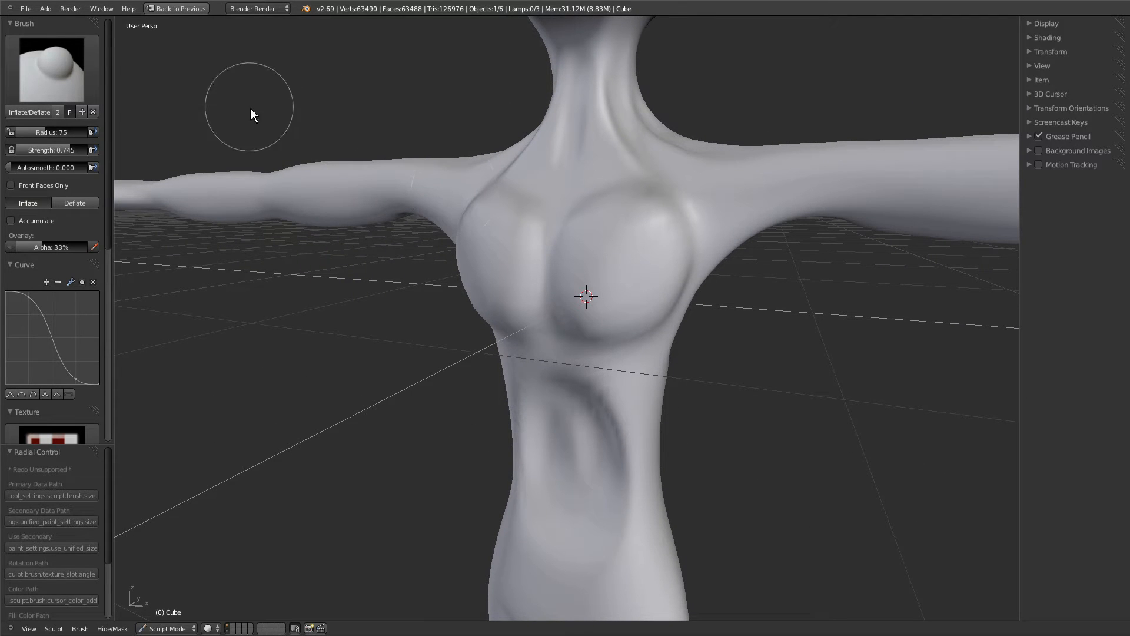
# Flatten the chest muscles with the Polish brush at radius 136 and strength 0.200.
pyautogui.click(66, 75)
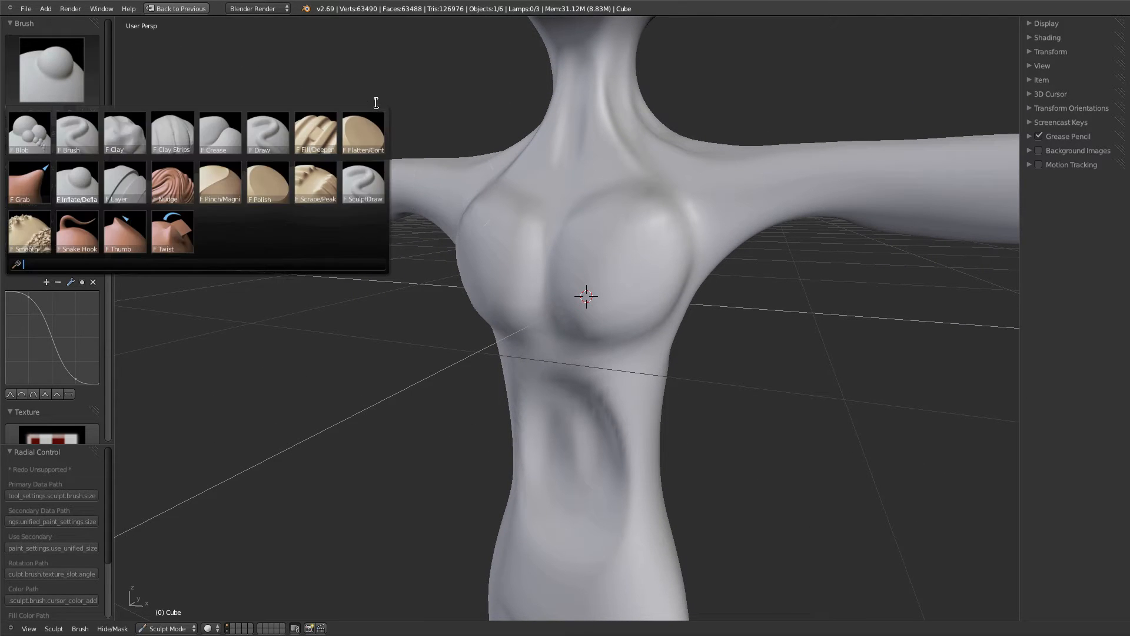
pyautogui.click(276, 180)
pyautogui.moveTo(606, 270); pyautogui.dragTo(625, 280, button='middle')
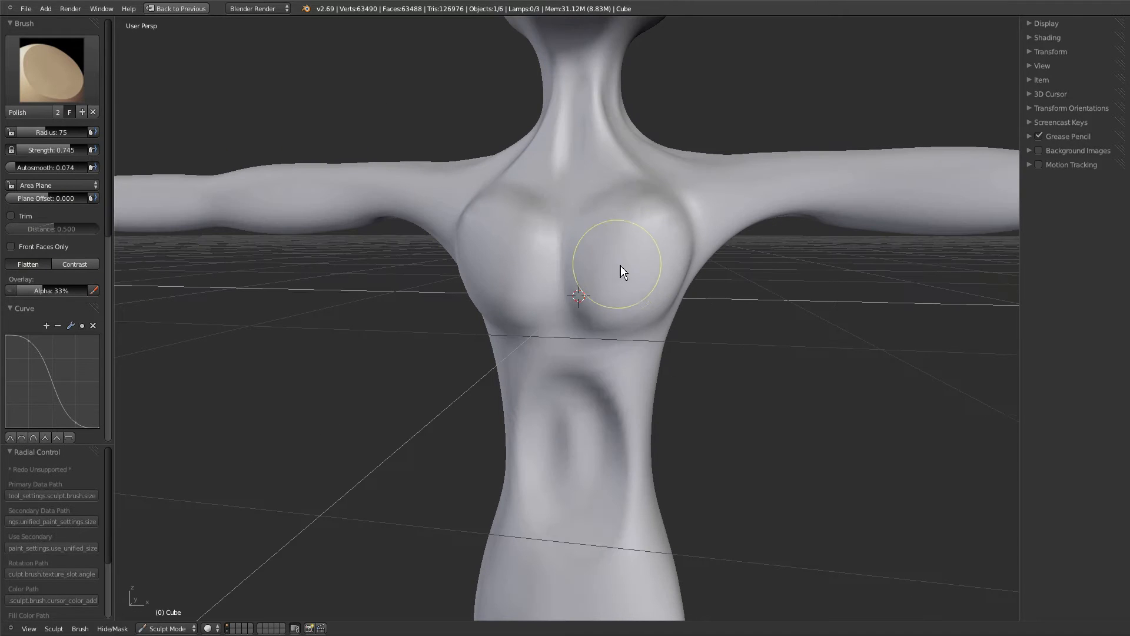
pyautogui.press('f')
pyautogui.click(663, 316)
pyautogui.hotkey('shift', 'f')
pyautogui.click(697, 378)
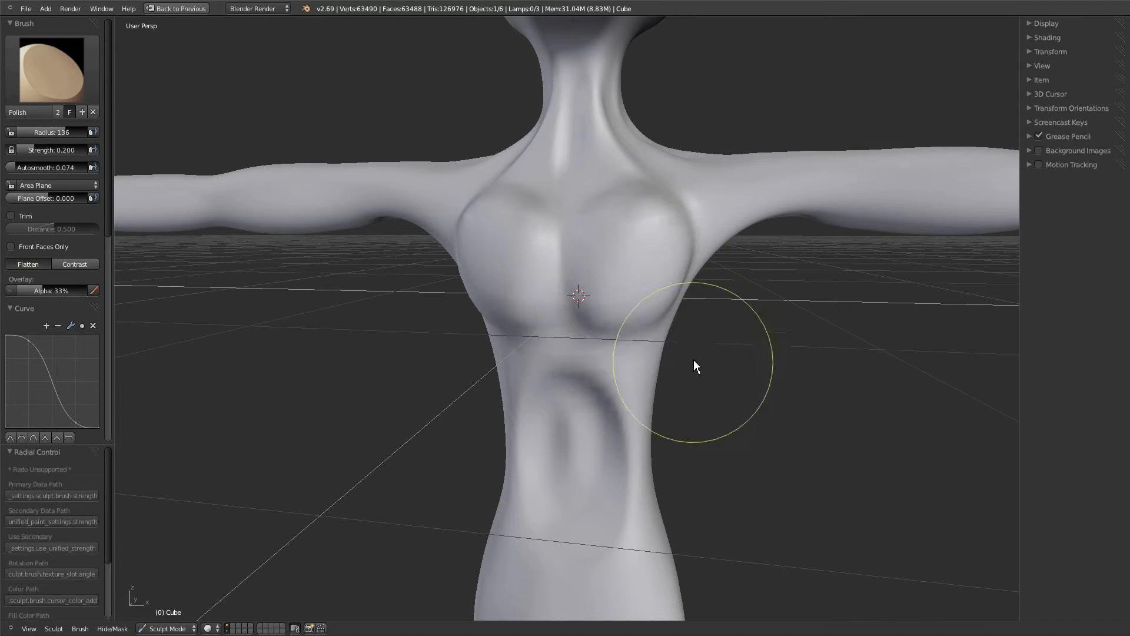
pyautogui.moveTo(650, 263)
pyautogui.mouseDown(button='middle')
pyautogui.moveTo(573, 274)
pyautogui.moveTo(689, 270)
pyautogui.moveTo(649, 301)
pyautogui.mouseUp(button='middle')
pyautogui.moveTo(647, 296)
pyautogui.mouseDown()
pyautogui.moveTo(642, 250)
pyautogui.moveTo(698, 232)
pyautogui.moveTo(691, 271)
pyautogui.mouseUp()
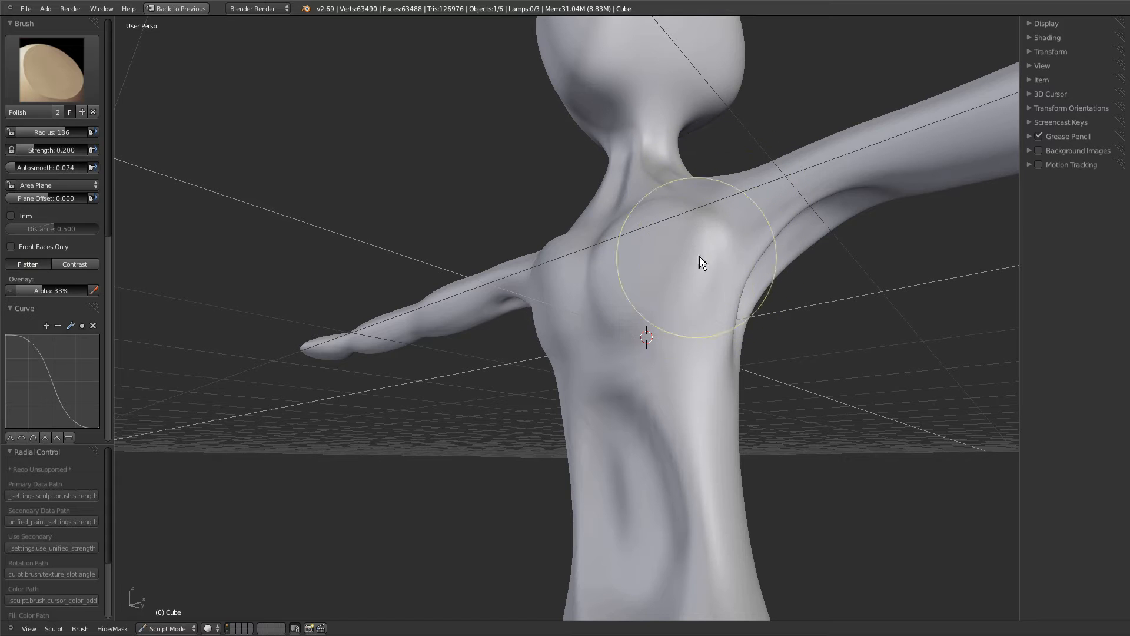
# Raise the Polish brush strength to 0.569 and flatten the upper chest near the shoulder further.
pyautogui.hotkey('shift', 'f')
pyautogui.click(682, 253)
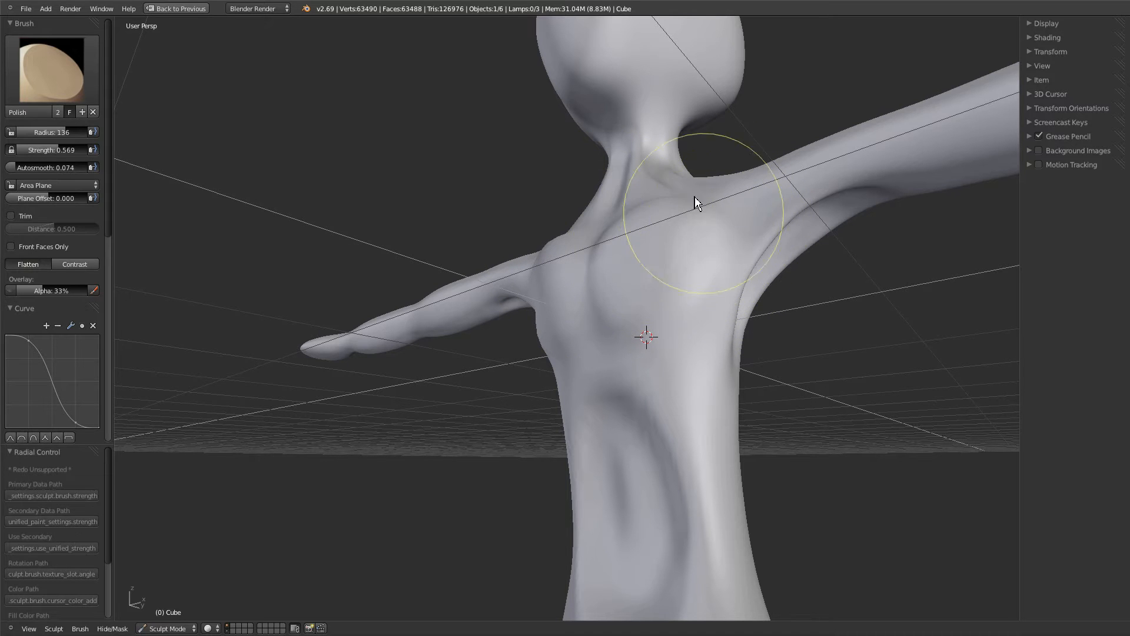
pyautogui.moveTo(641, 298); pyautogui.dragTo(797, 351, button='middle')
pyautogui.moveTo(670, 314)
pyautogui.mouseDown(button='middle')
pyautogui.moveTo(538, 353)
pyautogui.moveTo(633, 338)
pyautogui.moveTo(617, 334)
pyautogui.mouseUp(button='middle')
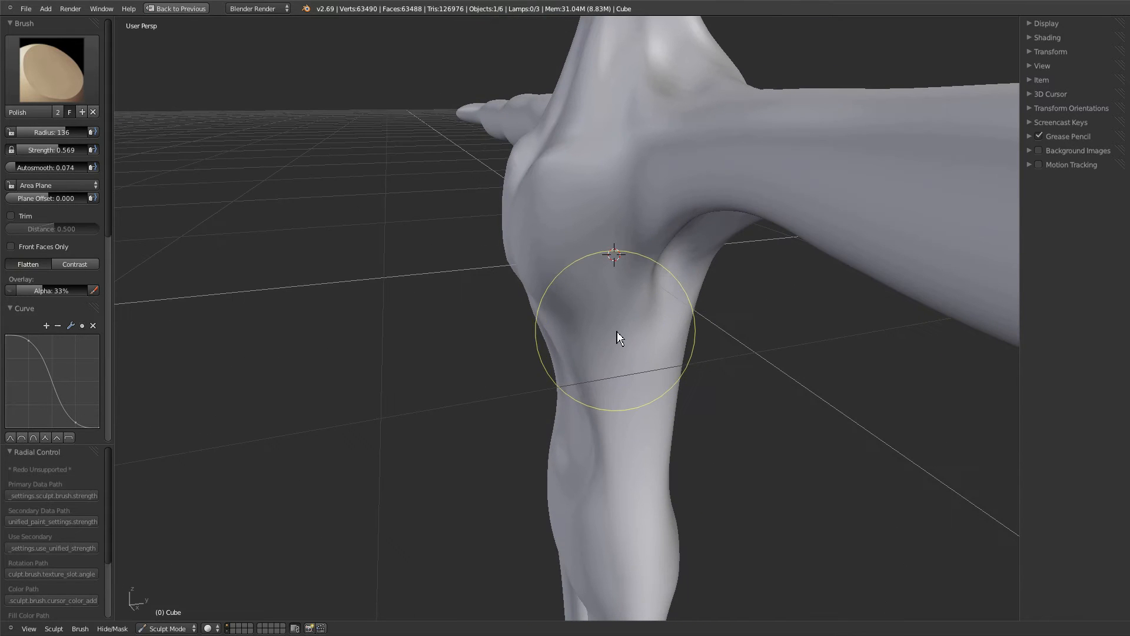
# Push the front of the chest inward in side profile with the Grab brush at radius 200.
pyautogui.press('g')
pyautogui.press('f')
pyautogui.click(636, 391)
pyautogui.moveTo(635, 391); pyautogui.dragTo(570, 290, button='middle')
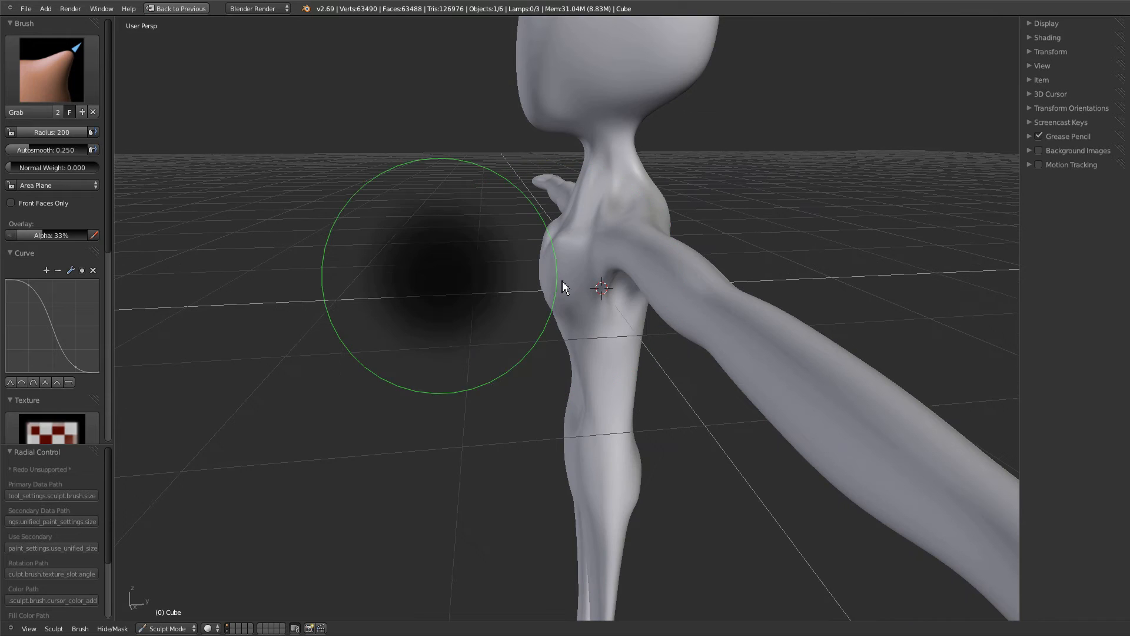
pyautogui.click(547, 352)
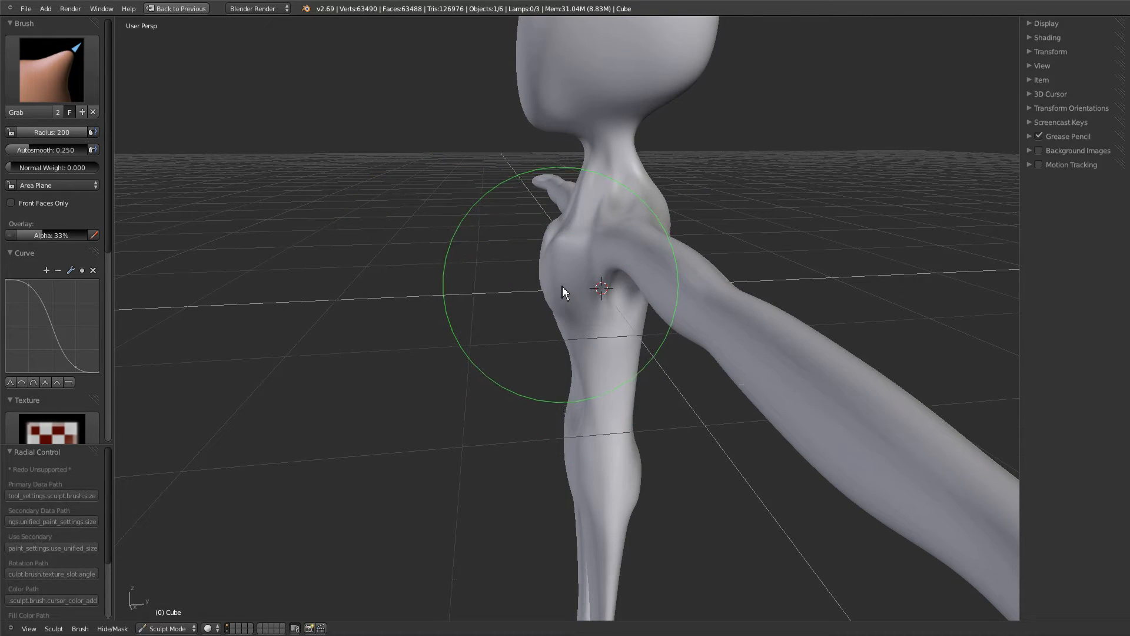
pyautogui.scroll(1, 571, 295)
pyautogui.scroll(-3, 572, 299)
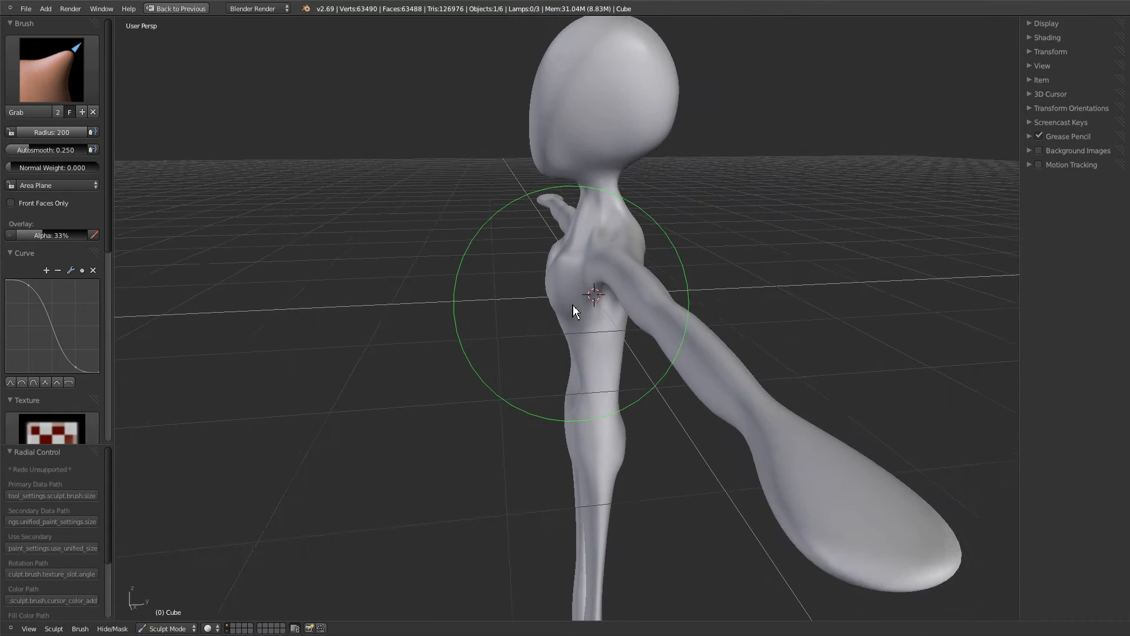
pyautogui.scroll(-3, 572, 310)
pyautogui.scroll(5, 572, 319)
pyautogui.scroll(-3, 577, 306)
pyautogui.scroll(2, 578, 312)
pyautogui.scroll(-2, 574, 309)
pyautogui.scroll(3, 569, 308)
pyautogui.moveTo(574, 309)
pyautogui.mouseDown()
pyautogui.moveTo(550, 283)
pyautogui.moveTo(566, 242)
pyautogui.mouseUp()
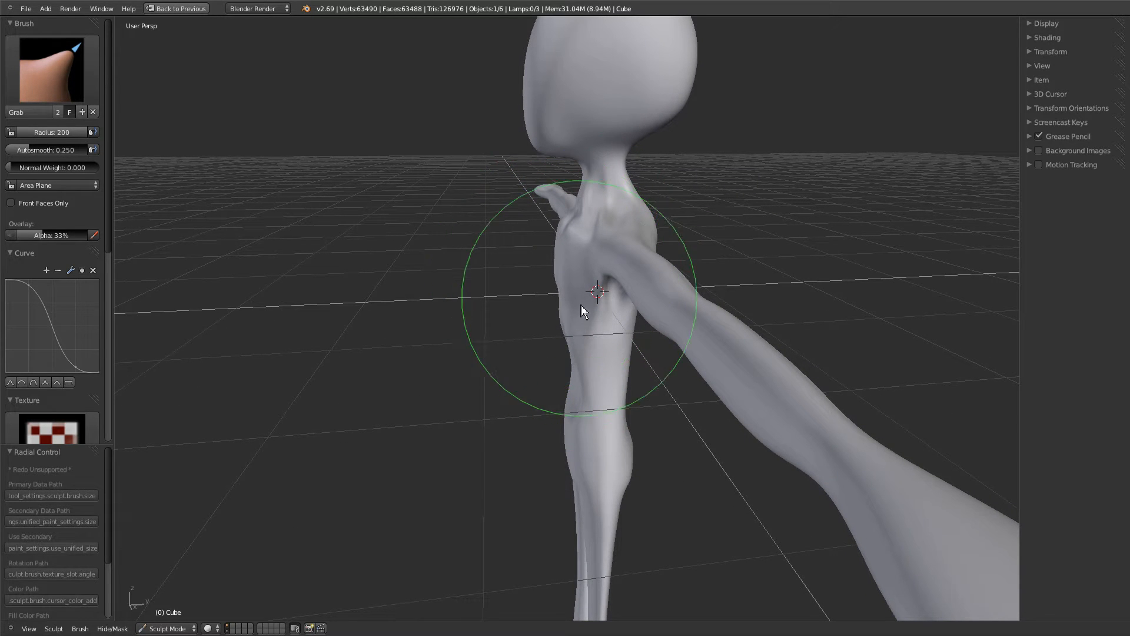
# Build up the elbow area of the arm with the Inflate brush at radius 81.
pyautogui.moveTo(575, 308)
pyautogui.mouseDown(button='middle')
pyautogui.moveTo(696, 310)
pyautogui.moveTo(749, 270)
pyautogui.moveTo(616, 308)
pyautogui.mouseUp(button='middle')
pyautogui.press('i')
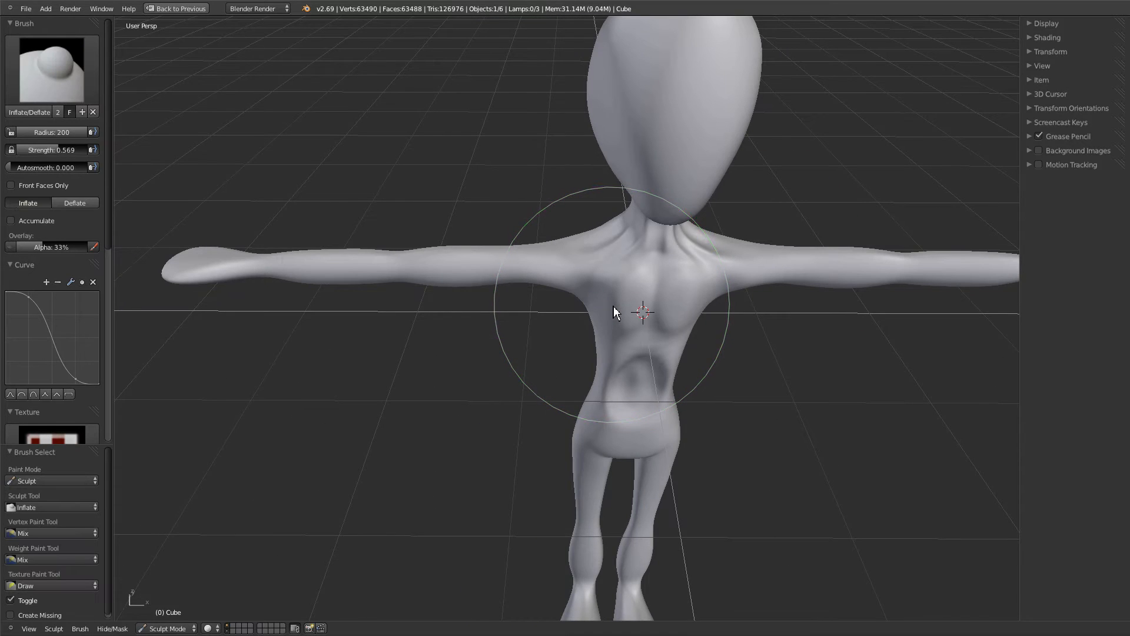
pyautogui.moveTo(520, 325)
pyautogui.mouseDown(button='middle')
pyautogui.moveTo(576, 346)
pyautogui.moveTo(711, 320)
pyautogui.moveTo(772, 270)
pyautogui.moveTo(722, 257)
pyautogui.moveTo(684, 278)
pyautogui.moveTo(699, 243)
pyautogui.mouseUp(button='middle')
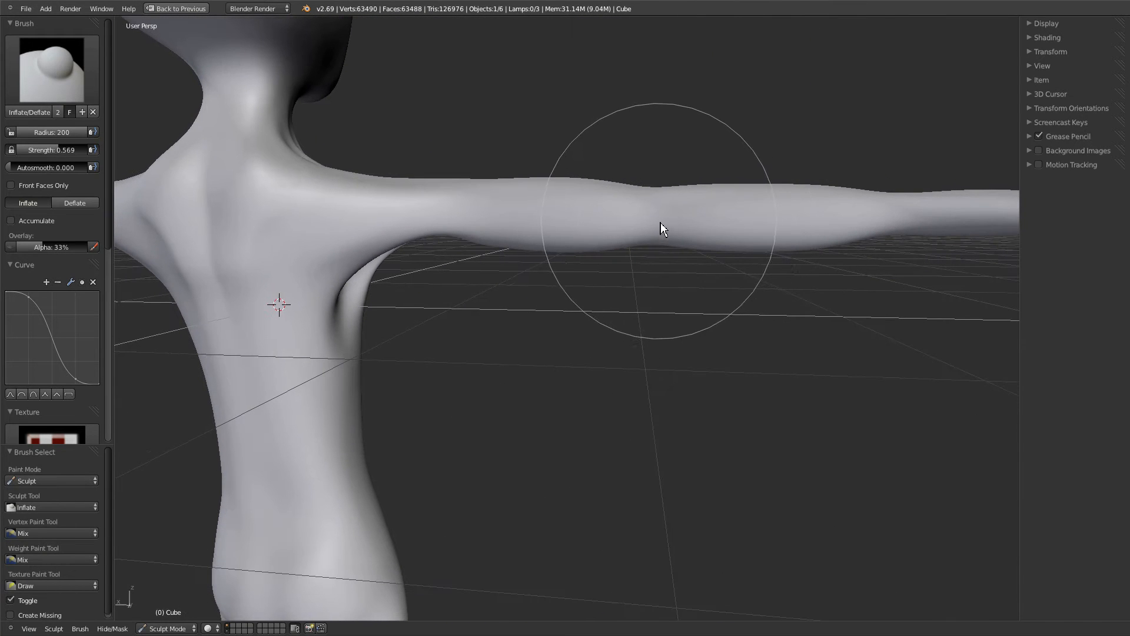
pyautogui.press('f')
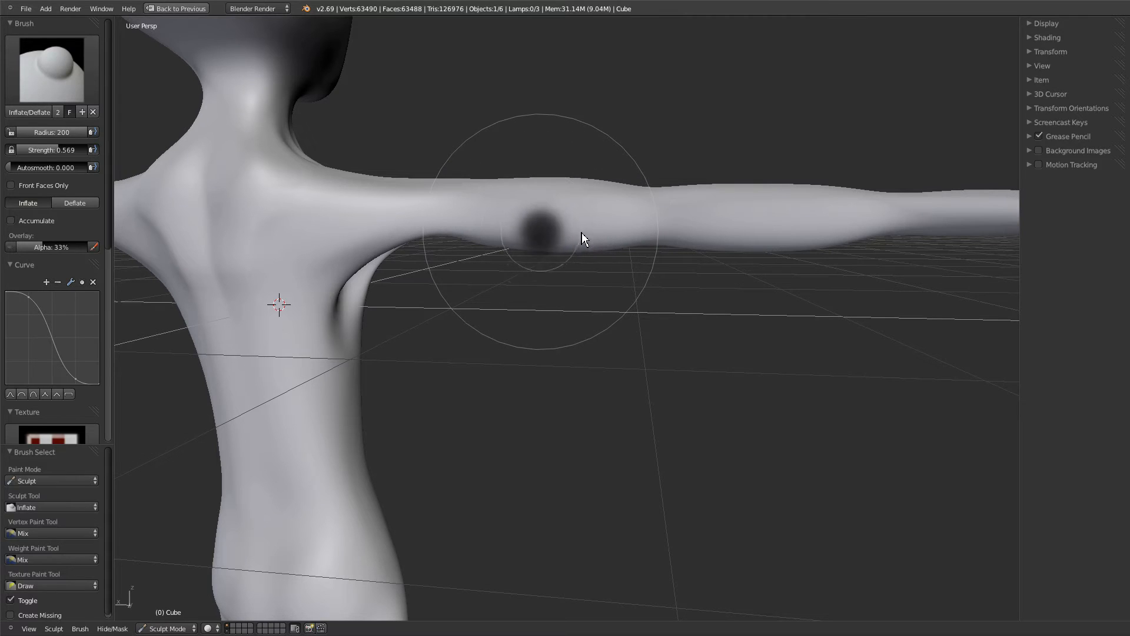
pyautogui.click(584, 236)
pyautogui.moveTo(653, 227); pyautogui.dragTo(672, 238)
pyautogui.moveTo(672, 238); pyautogui.dragTo(690, 213, button='middle')
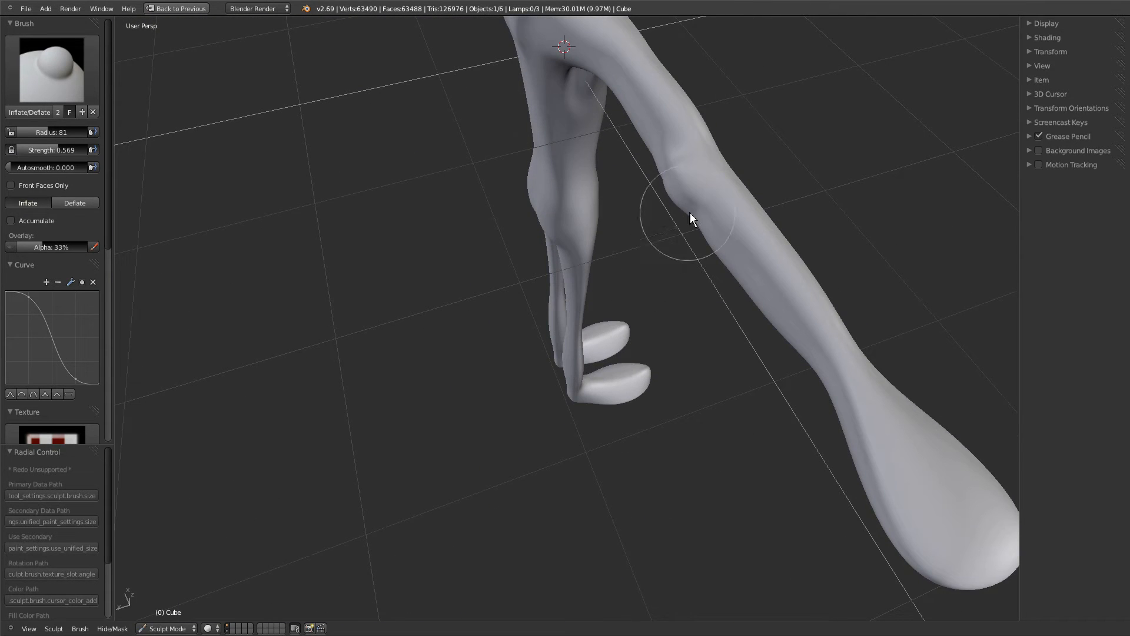
# Enlarge the Inflate brush to radius 92 and strengthen the bulge and contours around the elbow.
pyautogui.moveTo(674, 174)
pyautogui.mouseDown(button='middle')
pyautogui.moveTo(720, 214)
pyautogui.moveTo(718, 267)
pyautogui.moveTo(617, 194)
pyautogui.moveTo(724, 167)
pyautogui.moveTo(500, 325)
pyautogui.moveTo(543, 360)
pyautogui.moveTo(620, 366)
pyautogui.moveTo(558, 386)
pyautogui.mouseUp(button='middle')
pyautogui.press('f')
pyautogui.click(514, 346)
pyautogui.moveTo(424, 431); pyautogui.dragTo(492, 407, button='middle')
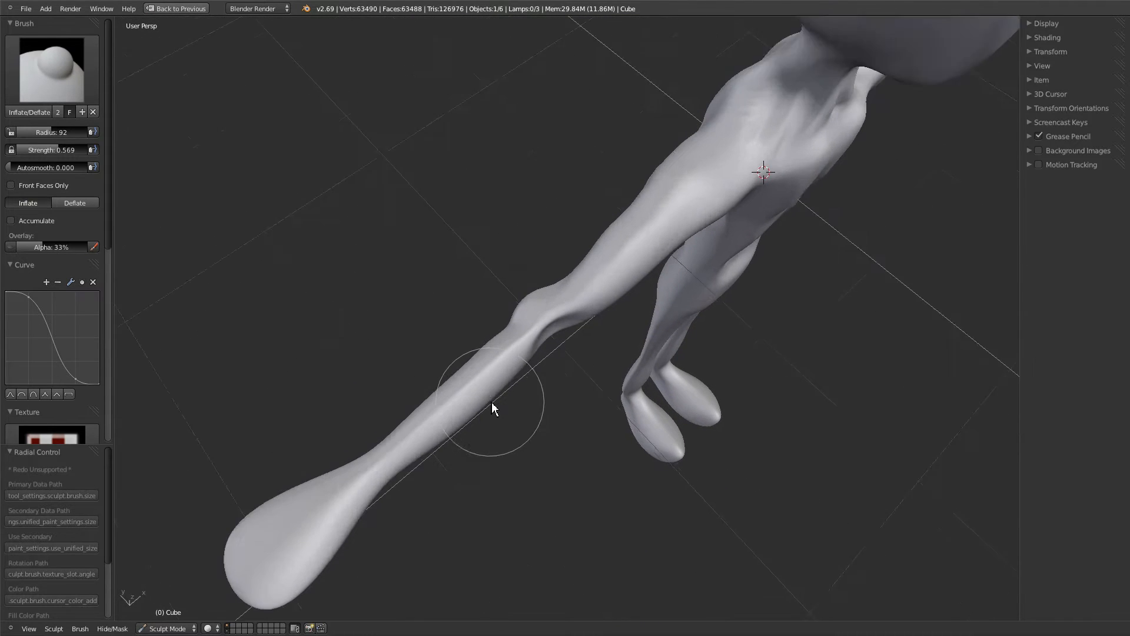
pyautogui.scroll(2, 492, 401)
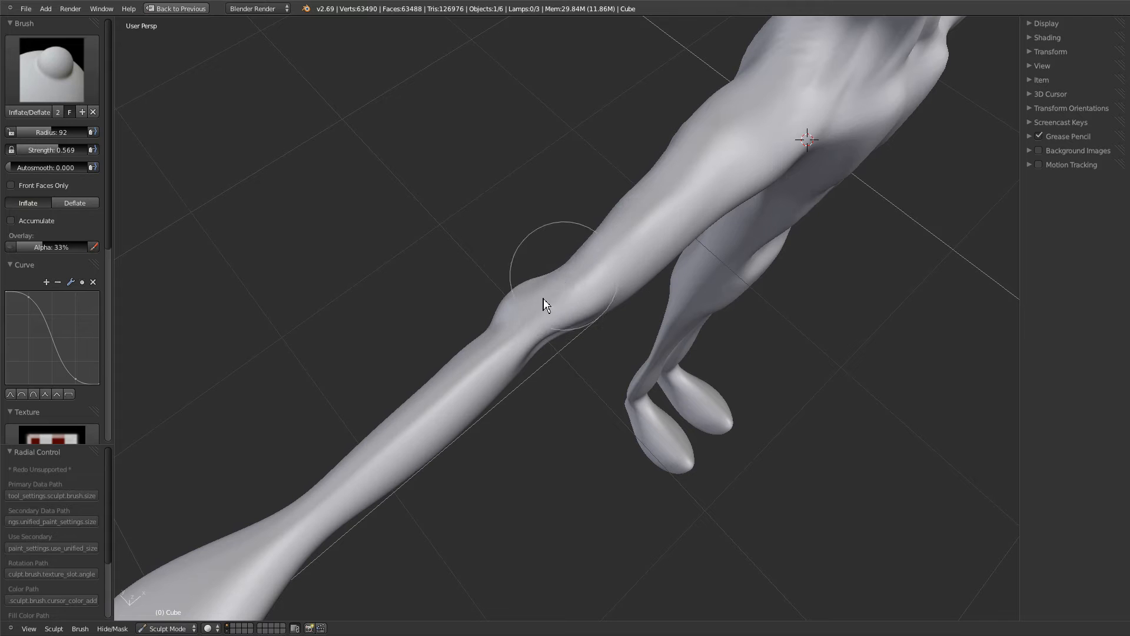
# Bulk up the forearm muscles below the elbow with the Inflate brush at radius 200.
pyautogui.moveTo(362, 470)
pyautogui.mouseDown(button='middle')
pyautogui.moveTo(474, 347)
pyautogui.moveTo(526, 450)
pyautogui.mouseUp(button='middle')
pyautogui.press('f')
pyautogui.click(450, 501)
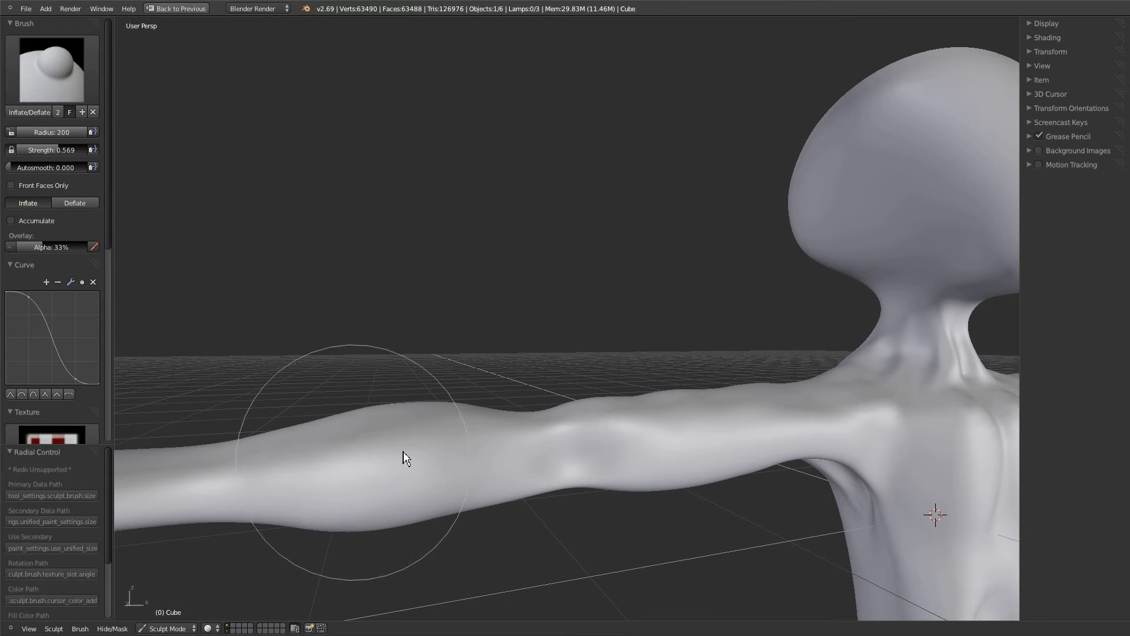
pyautogui.moveTo(493, 407)
pyautogui.mouseDown(button='middle')
pyautogui.moveTo(598, 439)
pyautogui.moveTo(626, 416)
pyautogui.moveTo(616, 414)
pyautogui.moveTo(627, 398)
pyautogui.moveTo(538, 404)
pyautogui.mouseUp(button='middle')
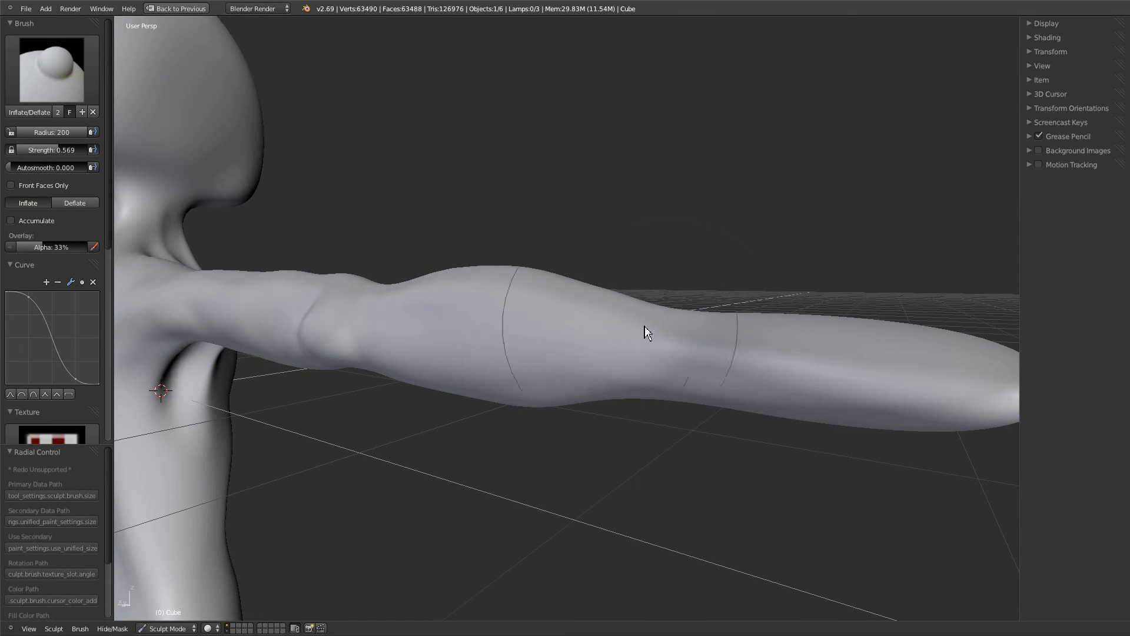
pyautogui.moveTo(571, 338)
pyautogui.mouseDown(button='middle')
pyautogui.moveTo(558, 353)
pyautogui.moveTo(638, 292)
pyautogui.mouseUp(button='middle')
# Build up the kneecaps on the front of the legs with the Inflate brush.
pyautogui.moveTo(450, 232)
pyautogui.mouseDown(button='middle')
pyautogui.moveTo(449, 332)
pyautogui.moveTo(488, 346)
pyautogui.mouseUp(button='middle')
pyautogui.scroll(-2, 445, 338)
pyautogui.moveTo(421, 471)
pyautogui.keyDown('shift'); pyautogui.mouseDown(button='middle')
pyautogui.moveTo(478, 369)
pyautogui.moveTo(506, 390)
pyautogui.moveTo(533, 357)
pyautogui.moveTo(518, 409)
pyautogui.moveTo(542, 290)
pyautogui.mouseUp(button='middle'); pyautogui.keyUp('shift')
pyautogui.press('f')
pyautogui.click(502, 387)
pyautogui.keyDown('shift'); pyautogui.moveTo(582, 463); pyautogui.dragTo(545, 250, button='middle'); pyautogui.keyUp('shift')
pyautogui.moveTo(598, 329); pyautogui.dragTo(407, 366, button='middle')
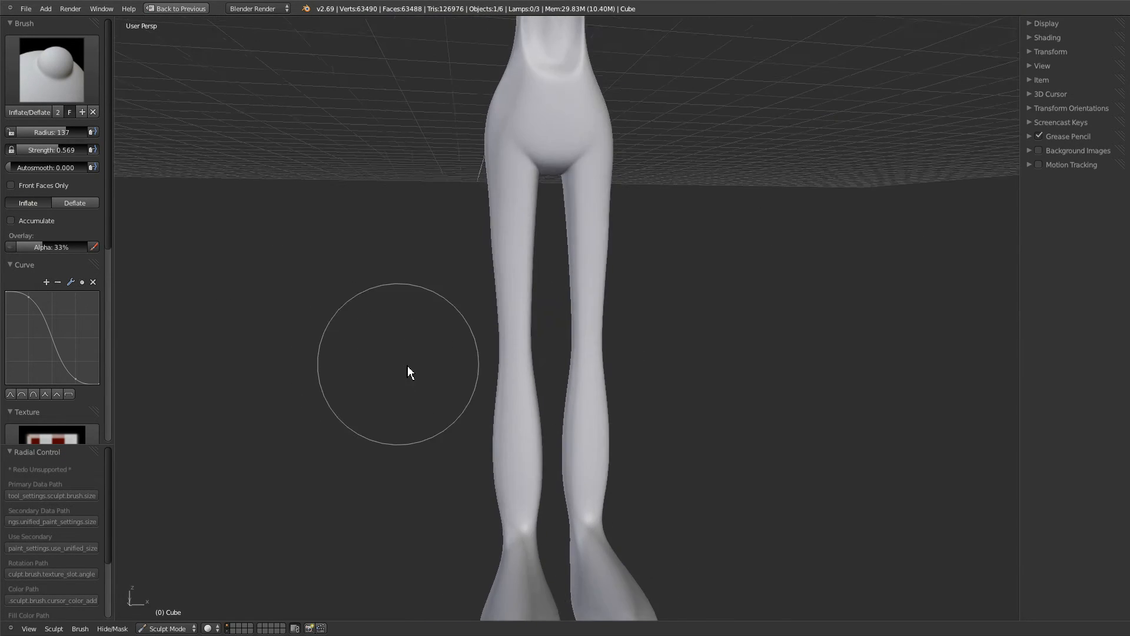
pyautogui.scroll(7, 487, 369)
pyautogui.scroll(-3, 476, 359)
pyautogui.press('f')
pyautogui.click(456, 382)
pyautogui.moveTo(463, 389)
pyautogui.mouseDown()
pyautogui.moveTo(454, 397)
pyautogui.moveTo(469, 374)
pyautogui.moveTo(474, 388)
pyautogui.mouseUp()
pyautogui.moveTo(474, 388)
pyautogui.mouseDown(button='middle')
pyautogui.moveTo(487, 467)
pyautogui.moveTo(447, 440)
pyautogui.mouseUp(button='middle')
# Add volume from the knees up the thighs with the Inflate brush, reducing its radius to 70.
pyautogui.moveTo(465, 353)
pyautogui.mouseDown()
pyautogui.moveTo(460, 249)
pyautogui.moveTo(471, 225)
pyautogui.mouseUp()
pyautogui.press('f')
pyautogui.click(471, 419)
pyautogui.moveTo(484, 411); pyautogui.dragTo(498, 406, button='middle')
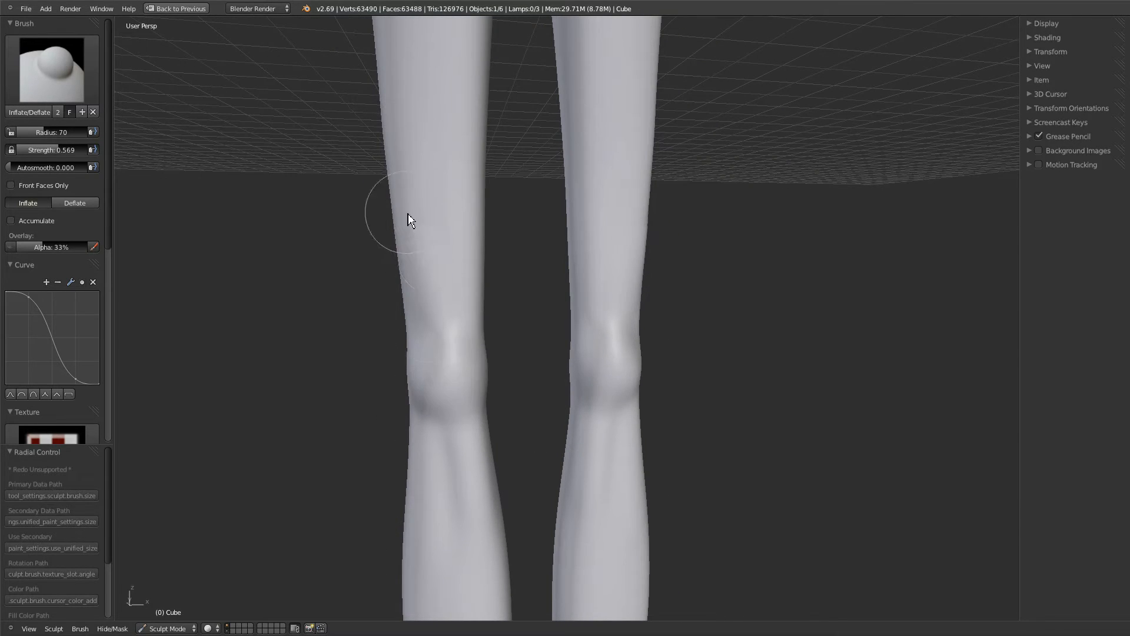
pyautogui.moveTo(457, 353); pyautogui.dragTo(432, 232, button='middle')
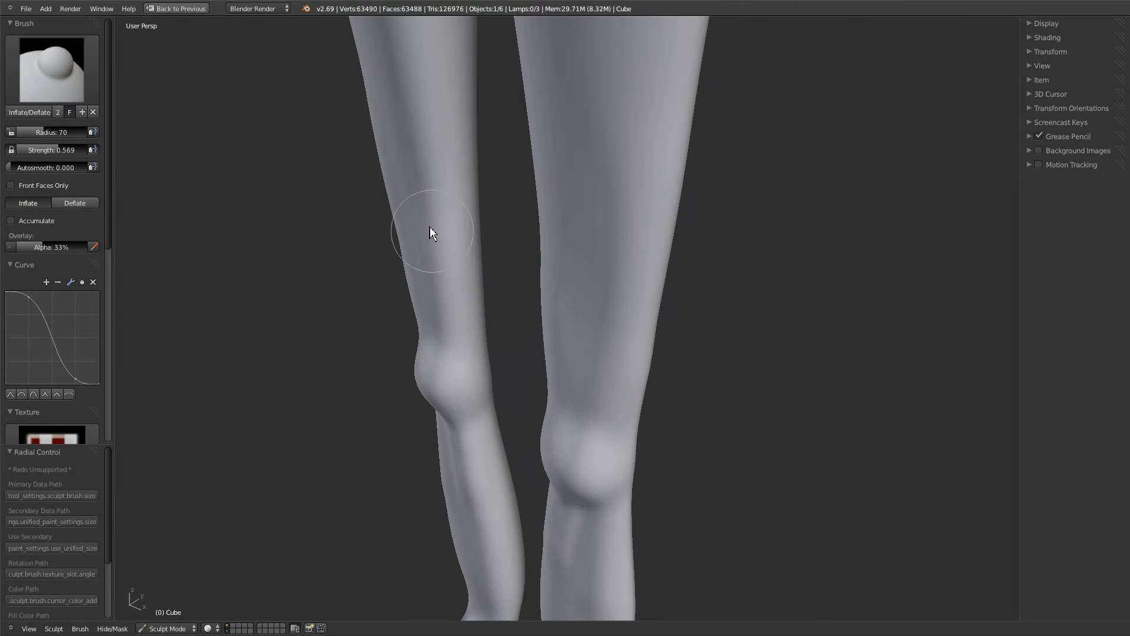
# Resize the Inflate brush and build up the muscle form of the lower legs.
pyautogui.moveTo(443, 324); pyautogui.dragTo(382, 414, button='middle')
pyautogui.press('f')
pyautogui.click(449, 426)
pyautogui.moveTo(377, 293)
pyautogui.mouseDown()
pyautogui.moveTo(353, 222)
pyautogui.moveTo(383, 247)
pyautogui.moveTo(409, 384)
pyautogui.mouseUp()
pyautogui.moveTo(409, 383)
pyautogui.mouseDown(button='middle')
pyautogui.moveTo(543, 345)
pyautogui.moveTo(557, 320)
pyautogui.moveTo(462, 321)
pyautogui.moveTo(441, 300)
pyautogui.mouseUp(button='middle')
# Reshape the calf outlines from behind with the Grab brush at radius 200.
pyautogui.moveTo(393, 346)
pyautogui.mouseDown(button='middle')
pyautogui.moveTo(408, 302)
pyautogui.moveTo(399, 277)
pyautogui.moveTo(354, 315)
pyautogui.moveTo(297, 312)
pyautogui.mouseUp(button='middle')
pyautogui.press('g')
pyautogui.press('f')
pyautogui.click(353, 310)
pyautogui.moveTo(351, 355); pyautogui.dragTo(370, 389, button='middle')
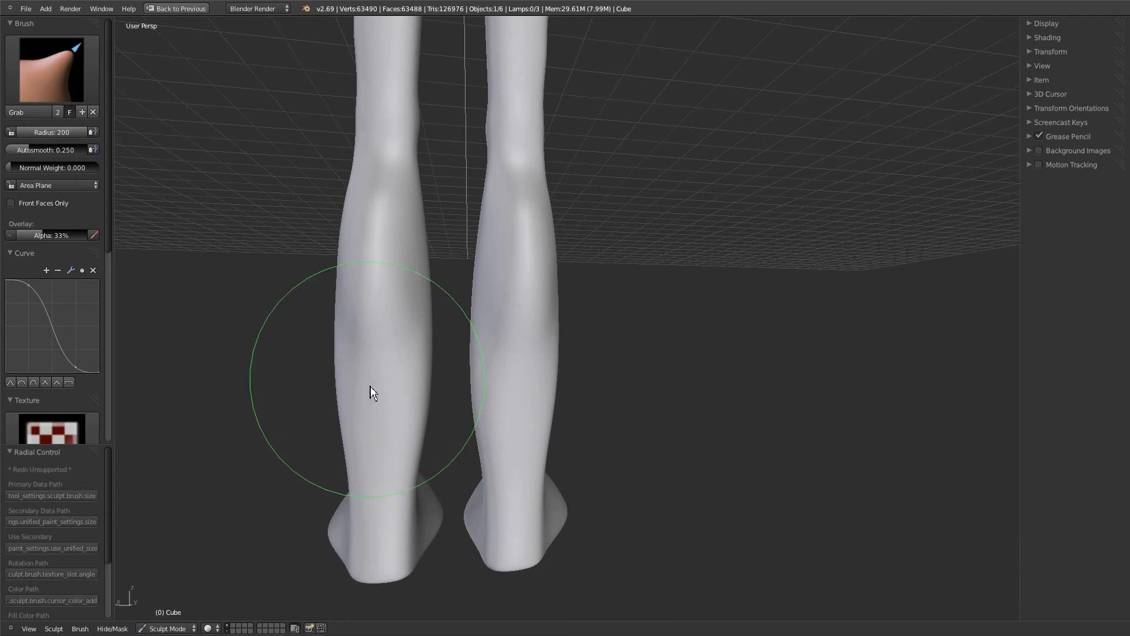
pyautogui.moveTo(346, 435); pyautogui.dragTo(354, 437)
pyautogui.moveTo(334, 375); pyautogui.dragTo(343, 375)
# Adjust the lower-leg contours between calf and ankle with the Grab brush, reducing its radius to 171.
pyautogui.moveTo(343, 376)
pyautogui.mouseDown(button='middle')
pyautogui.moveTo(454, 415)
pyautogui.moveTo(573, 400)
pyautogui.mouseUp(button='middle')
pyautogui.moveTo(406, 329); pyautogui.dragTo(493, 345, button='middle')
pyautogui.moveTo(364, 400); pyautogui.dragTo(388, 391, button='middle')
pyautogui.moveTo(388, 398); pyautogui.dragTo(371, 416)
pyautogui.press('f')
pyautogui.click(355, 379)
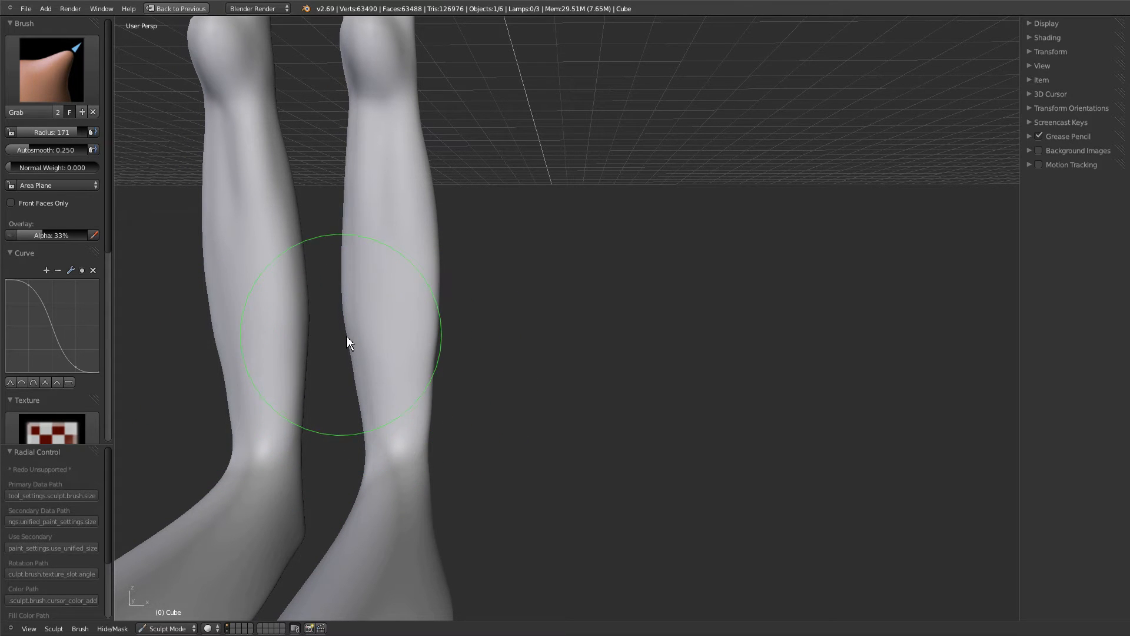
pyautogui.moveTo(386, 325)
pyautogui.mouseDown(button='middle')
pyautogui.moveTo(384, 351)
pyautogui.moveTo(304, 327)
pyautogui.moveTo(345, 359)
pyautogui.moveTo(381, 285)
pyautogui.moveTo(532, 312)
pyautogui.moveTo(399, 336)
pyautogui.moveTo(512, 353)
pyautogui.moveTo(598, 351)
pyautogui.moveTo(506, 368)
pyautogui.moveTo(537, 361)
pyautogui.moveTo(507, 358)
pyautogui.mouseUp(button='middle')
# Smooth the hip area with the Smooth brush at radius 118.
pyautogui.hotkey('shift', 's')
pyautogui.press('f')
pyautogui.click(348, 307)
pyautogui.press('g')
pyautogui.keyDown('ctrl'); pyautogui.moveTo(459, 296); pyautogui.dragTo(453, 336, button='middle'); pyautogui.keyUp('ctrl')
pyautogui.press('s')
pyautogui.press('f')
pyautogui.click(377, 250)
pyautogui.moveTo(396, 278); pyautogui.dragTo(393, 270)
pyautogui.moveTo(394, 271)
pyautogui.mouseDown(button='middle')
pyautogui.moveTo(497, 281)
pyautogui.moveTo(394, 273)
pyautogui.moveTo(532, 335)
pyautogui.mouseUp(button='middle')
# Push the front of the pelvis slightly inward in side profile with the Grab brush.
pyautogui.press('g')
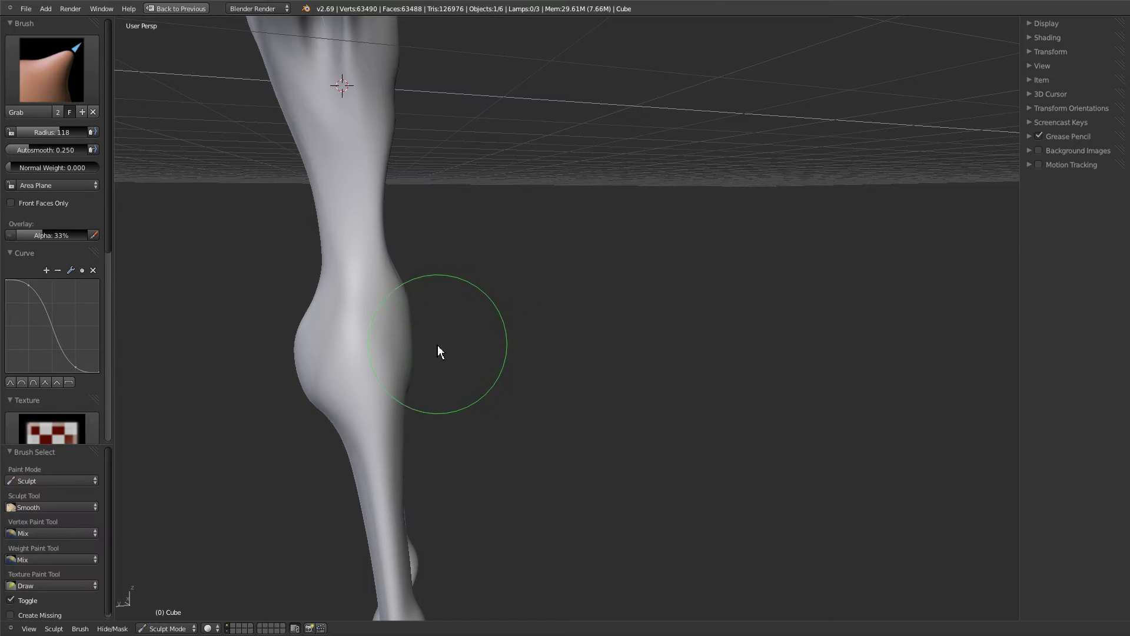
pyautogui.moveTo(408, 305); pyautogui.dragTo(403, 306)
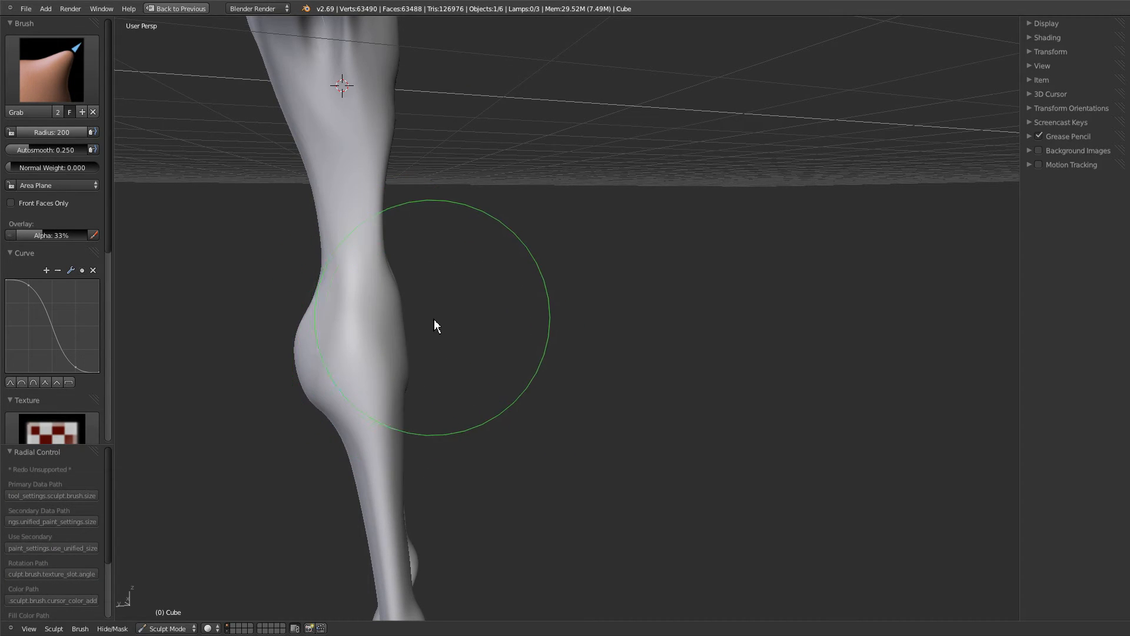
pyautogui.hotkey('shift', 's')
pyautogui.moveTo(474, 337)
pyautogui.mouseDown(button='middle')
pyautogui.moveTo(404, 391)
pyautogui.moveTo(261, 377)
pyautogui.moveTo(418, 388)
pyautogui.moveTo(409, 394)
pyautogui.moveTo(416, 371)
pyautogui.moveTo(532, 386)
pyautogui.moveTo(543, 377)
pyautogui.moveTo(514, 398)
pyautogui.moveTo(552, 358)
pyautogui.mouseUp(button='middle')
# Refine the inner and outer calf outlines from the front with the Grab brush at radius 132.
pyautogui.press('g')
pyautogui.moveTo(567, 422); pyautogui.dragTo(569, 452, button='middle')
pyautogui.press('f')
pyautogui.click(531, 459)
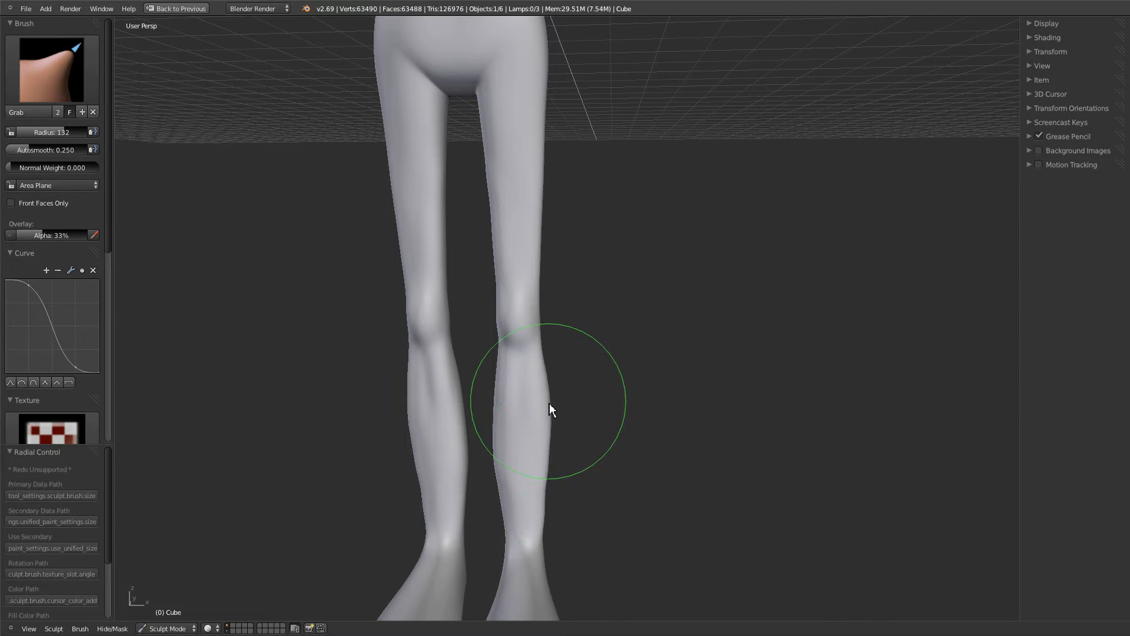
pyautogui.moveTo(566, 494)
pyautogui.mouseDown(button='middle')
pyautogui.moveTo(552, 513)
pyautogui.moveTo(493, 499)
pyautogui.moveTo(532, 518)
pyautogui.moveTo(563, 514)
pyautogui.moveTo(505, 469)
pyautogui.mouseUp(button='middle')
pyautogui.moveTo(497, 397); pyautogui.dragTo(500, 397)
# Smooth the shins and ankles with the Smooth brush at radius 132 and strength 0.569.
pyautogui.press('s')
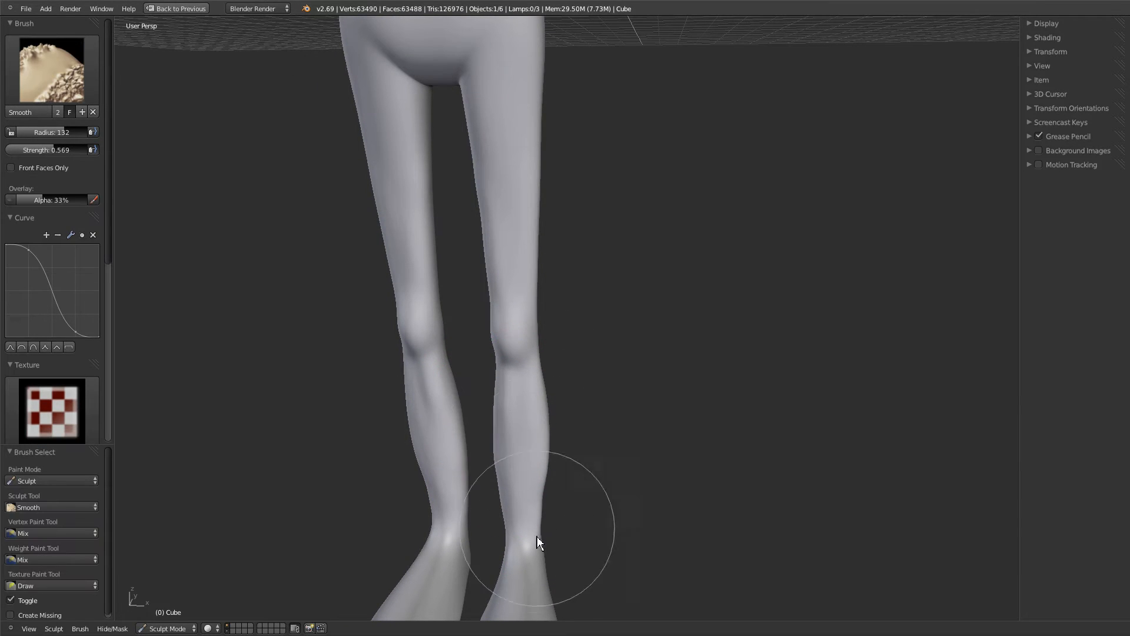
pyautogui.moveTo(527, 532); pyautogui.dragTo(528, 446)
pyautogui.moveTo(559, 452)
pyautogui.mouseDown(button='middle')
pyautogui.moveTo(637, 484)
pyautogui.moveTo(574, 451)
pyautogui.moveTo(575, 494)
pyautogui.mouseUp(button='middle')
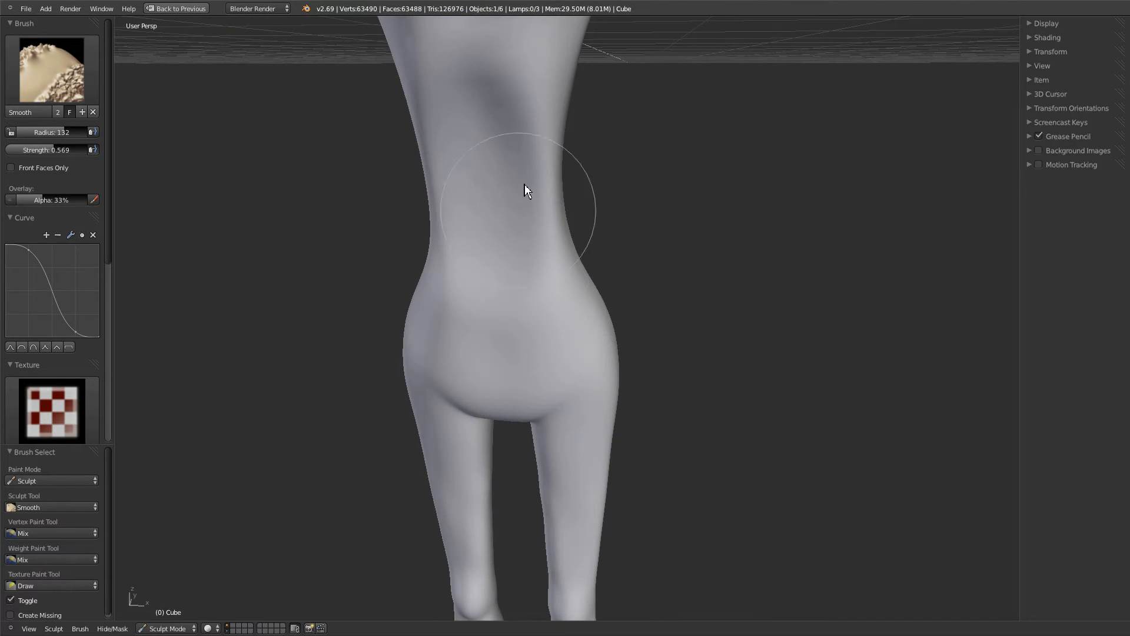
# Pull the outer hip contour inward with the Grab brush at radius 200.
pyautogui.press('g')
pyautogui.press('f')
pyautogui.click(612, 316)
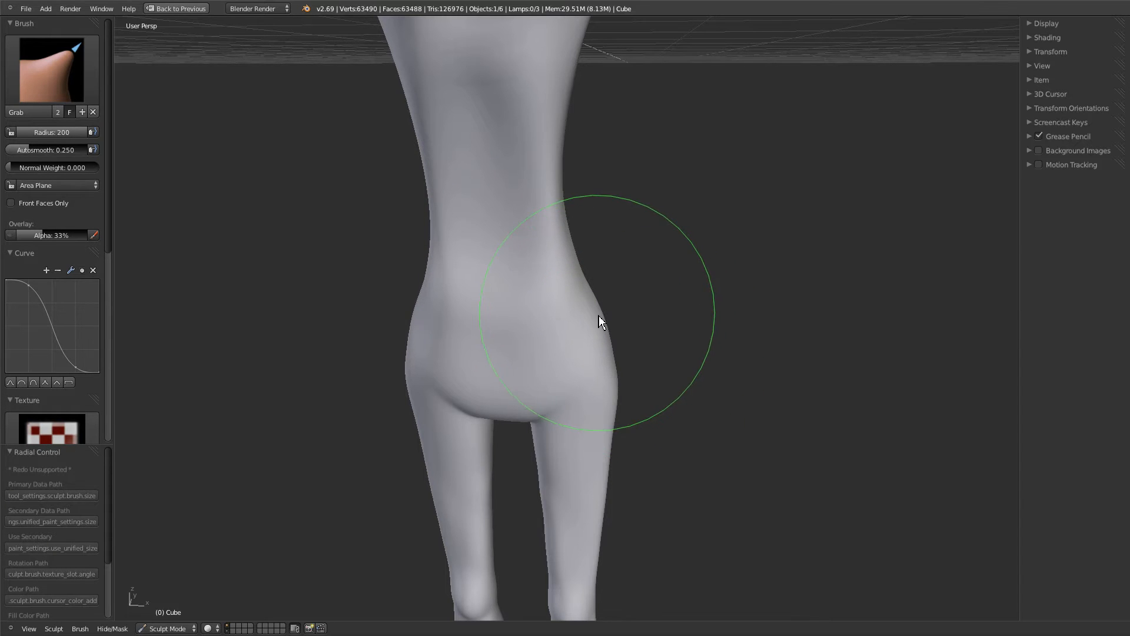
pyautogui.scroll(-3, 600, 321)
pyautogui.moveTo(593, 331); pyautogui.dragTo(586, 331)
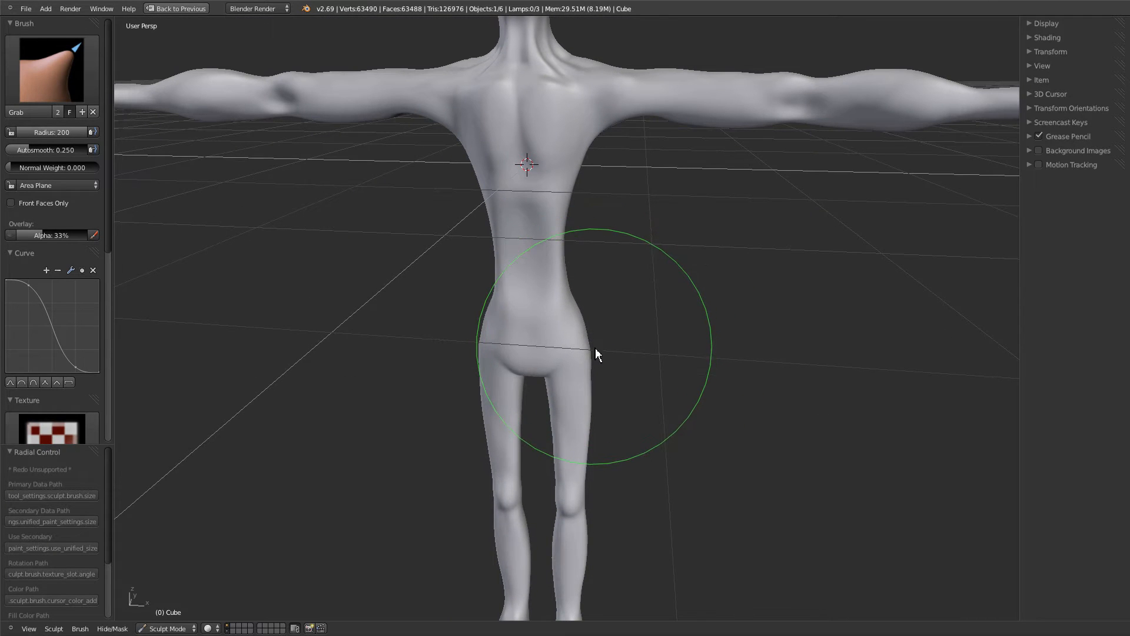
# Flatten the front of the face with the Polish brush at radius 108 and strength 0.649.
pyautogui.moveTo(549, 234)
pyautogui.keyDown('shift'); pyautogui.mouseDown(button='middle')
pyautogui.moveTo(619, 333)
pyautogui.moveTo(623, 317)
pyautogui.mouseUp(button='middle'); pyautogui.keyUp('shift')
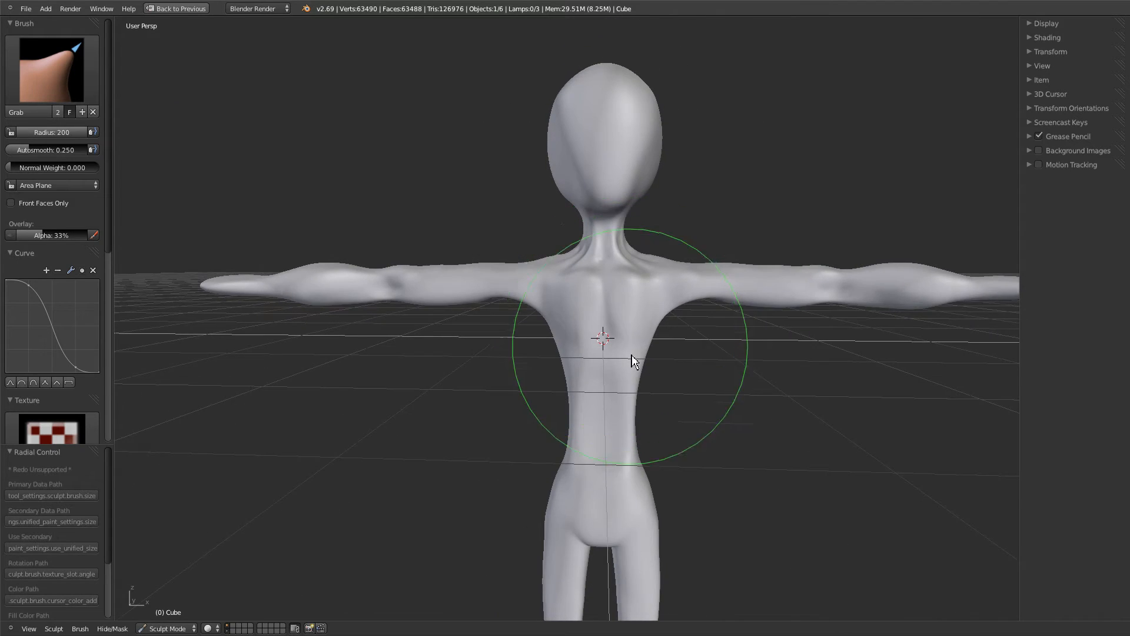
pyautogui.scroll(2, 631, 352)
pyautogui.press('f')
pyautogui.click(607, 366)
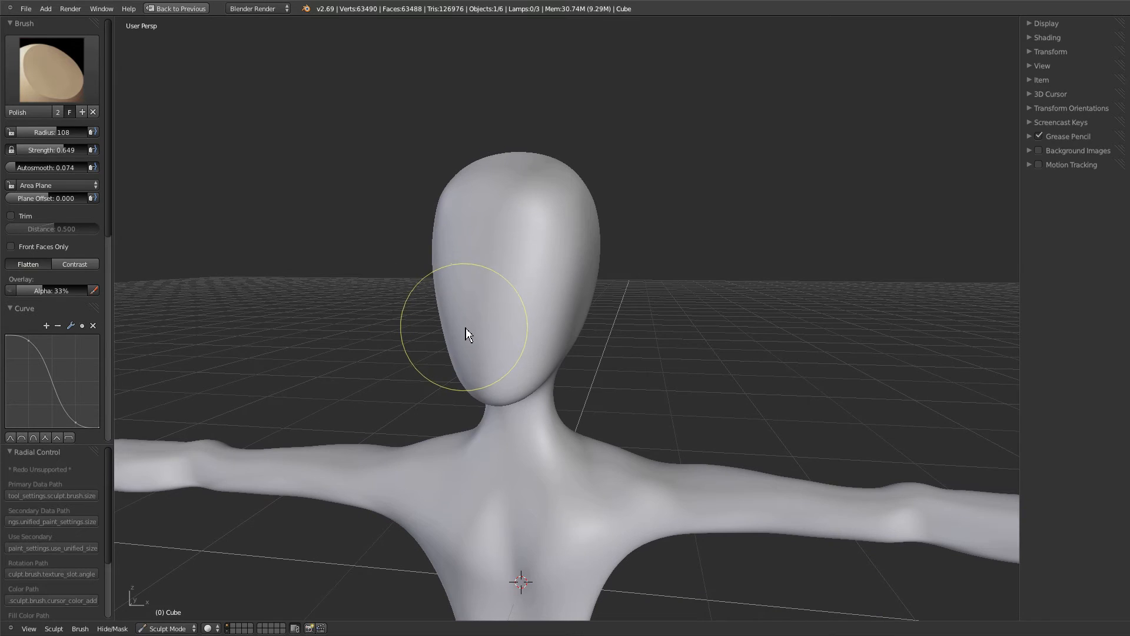
pyautogui.moveTo(465, 327)
pyautogui.mouseDown(button='middle')
pyautogui.moveTo(441, 330)
pyautogui.moveTo(443, 357)
pyautogui.mouseUp(button='middle')
pyautogui.moveTo(472, 318)
pyautogui.mouseDown()
pyautogui.moveTo(511, 239)
pyautogui.moveTo(494, 294)
pyautogui.mouseUp()
# Flatten the side of the head from the temple down to the jaw with the Polish brush.
pyautogui.moveTo(482, 333)
pyautogui.mouseDown(button='middle')
pyautogui.moveTo(527, 313)
pyautogui.moveTo(451, 310)
pyautogui.moveTo(420, 352)
pyautogui.moveTo(403, 354)
pyautogui.mouseUp(button='middle')
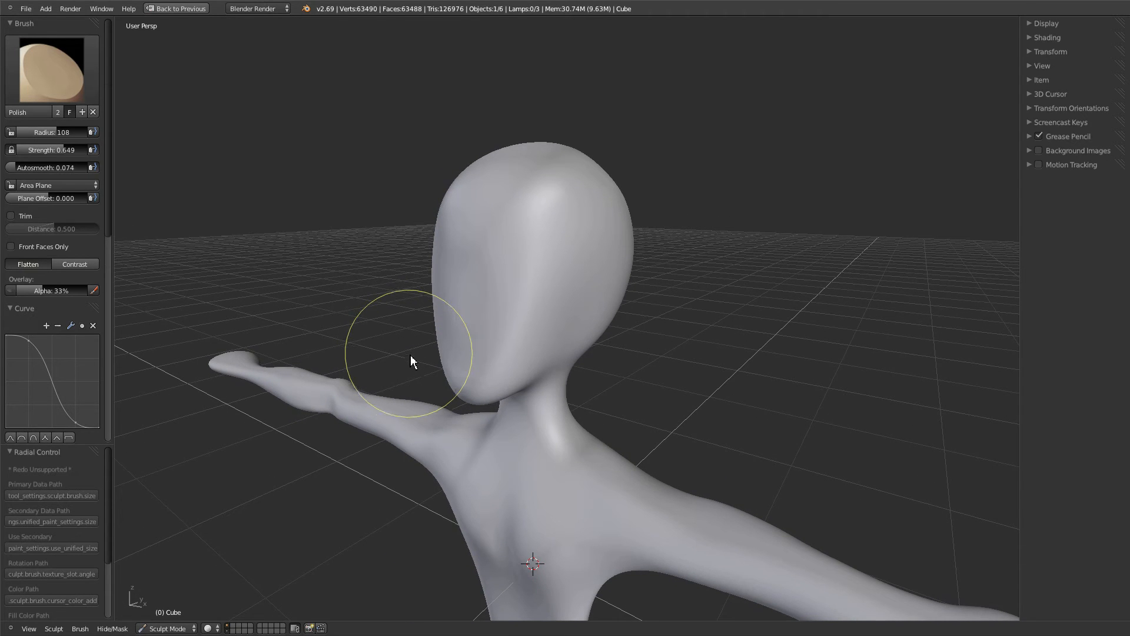
pyautogui.moveTo(426, 342)
pyautogui.mouseDown(button='middle')
pyautogui.moveTo(411, 352)
pyautogui.moveTo(426, 334)
pyautogui.moveTo(376, 317)
pyautogui.moveTo(412, 285)
pyautogui.moveTo(451, 372)
pyautogui.moveTo(434, 353)
pyautogui.moveTo(471, 364)
pyautogui.moveTo(403, 330)
pyautogui.mouseUp(button='middle')
pyautogui.moveTo(529, 279)
pyautogui.mouseDown()
pyautogui.moveTo(533, 381)
pyautogui.moveTo(521, 380)
pyautogui.mouseUp()
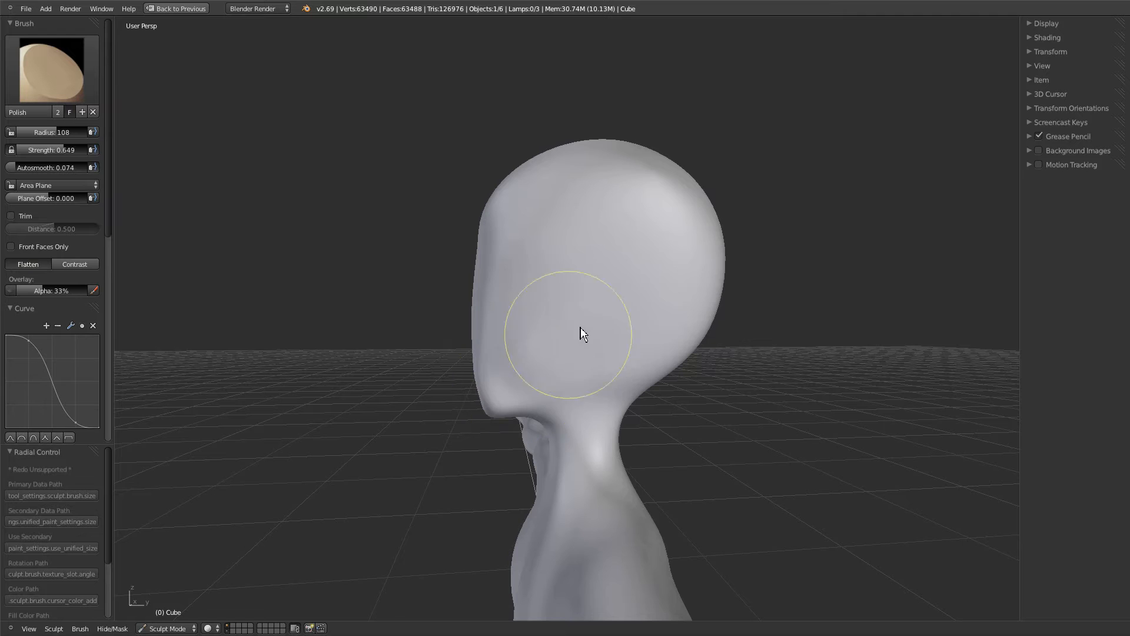
pyautogui.moveTo(597, 357)
pyautogui.mouseDown(button='middle')
pyautogui.moveTo(643, 341)
pyautogui.moveTo(593, 346)
pyautogui.moveTo(563, 321)
pyautogui.moveTo(613, 299)
pyautogui.moveTo(494, 359)
pyautogui.moveTo(468, 432)
pyautogui.moveTo(468, 397)
pyautogui.moveTo(386, 464)
pyautogui.moveTo(404, 464)
pyautogui.moveTo(404, 427)
pyautogui.moveTo(481, 346)
pyautogui.moveTo(437, 391)
pyautogui.moveTo(411, 372)
pyautogui.moveTo(509, 372)
pyautogui.moveTo(471, 389)
pyautogui.mouseUp(button='middle')
# Enlarge the Polish brush to radius 200 and flatten the face and side of the head into broad planes.
pyautogui.press('f')
pyautogui.click(539, 411)
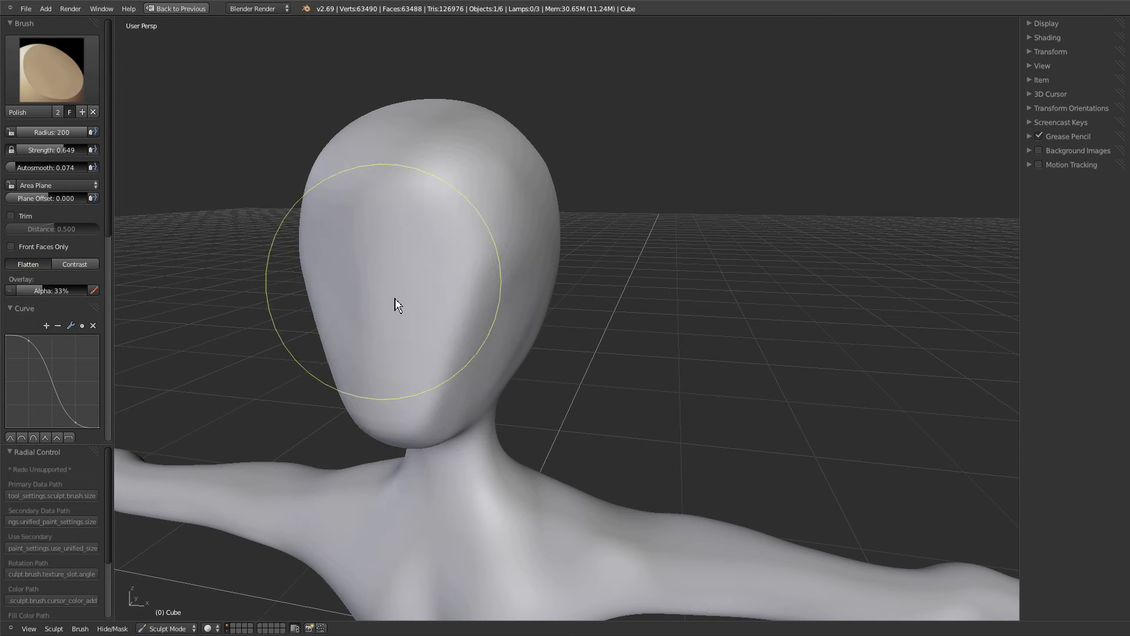
pyautogui.moveTo(393, 364)
pyautogui.mouseDown(button='middle')
pyautogui.moveTo(401, 330)
pyautogui.moveTo(570, 315)
pyautogui.mouseUp(button='middle')
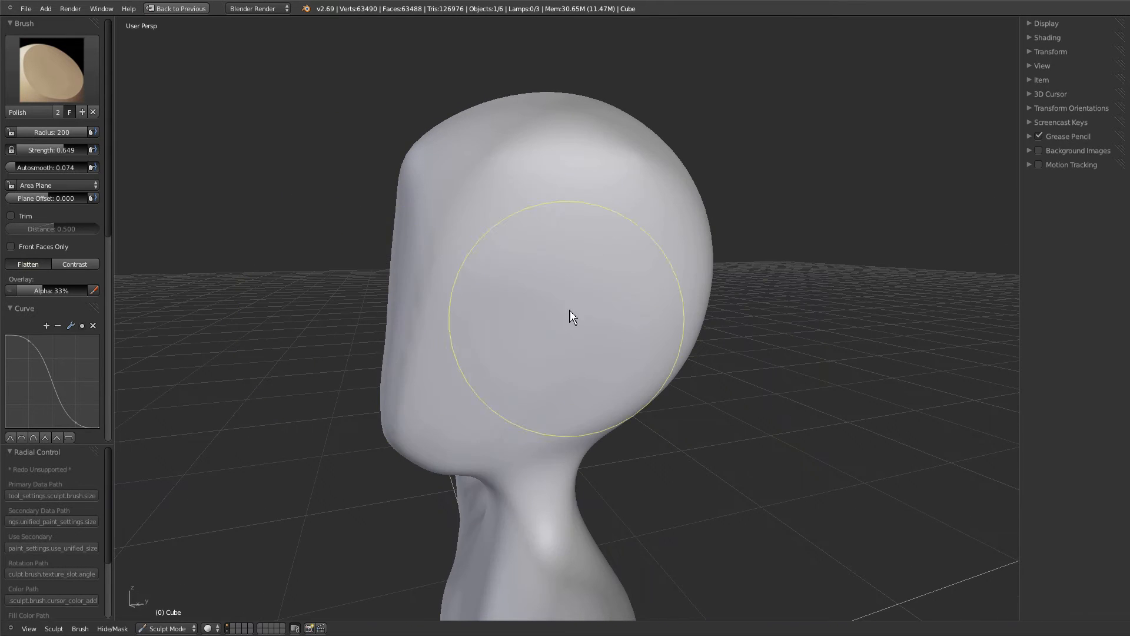
# Flatten the top and back of the head into planes with the Polish brush at radius 200.
pyautogui.moveTo(536, 361)
pyautogui.mouseDown(button='middle')
pyautogui.moveTo(480, 343)
pyautogui.moveTo(535, 282)
pyautogui.mouseUp(button='middle')
pyautogui.moveTo(368, 285)
pyautogui.mouseDown(button='middle')
pyautogui.moveTo(406, 318)
pyautogui.moveTo(535, 246)
pyautogui.moveTo(540, 334)
pyautogui.mouseUp(button='middle')
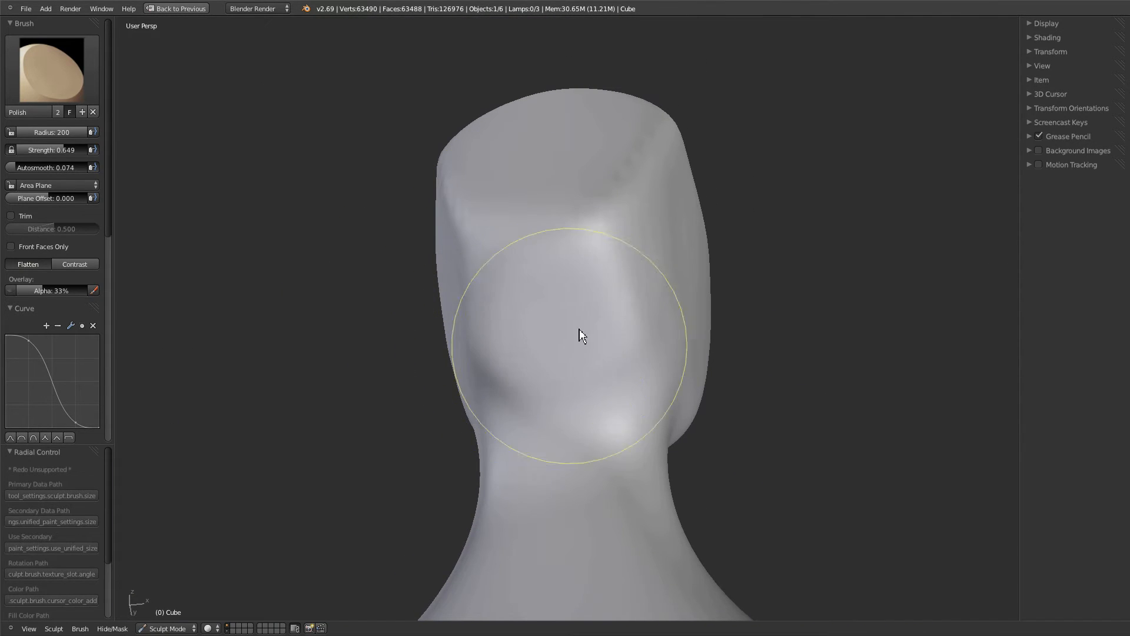
pyautogui.moveTo(556, 383)
pyautogui.mouseDown(button='middle')
pyautogui.moveTo(396, 436)
pyautogui.moveTo(447, 399)
pyautogui.moveTo(442, 418)
pyautogui.moveTo(447, 406)
pyautogui.moveTo(479, 454)
pyautogui.moveTo(479, 188)
pyautogui.moveTo(497, 292)
pyautogui.moveTo(578, 152)
pyautogui.mouseUp(button='middle')
pyautogui.moveTo(539, 260)
pyautogui.mouseDown(button='middle')
pyautogui.moveTo(661, 271)
pyautogui.moveTo(550, 273)
pyautogui.moveTo(535, 283)
pyautogui.moveTo(582, 281)
pyautogui.moveTo(530, 291)
pyautogui.moveTo(522, 313)
pyautogui.moveTo(447, 247)
pyautogui.moveTo(471, 308)
pyautogui.moveTo(451, 356)
pyautogui.moveTo(518, 371)
pyautogui.moveTo(494, 393)
pyautogui.mouseUp(button='middle')
# Soften the hard plane edges of the head with the Smooth brush at radius 200 and strength 0.649.
pyautogui.press('s')
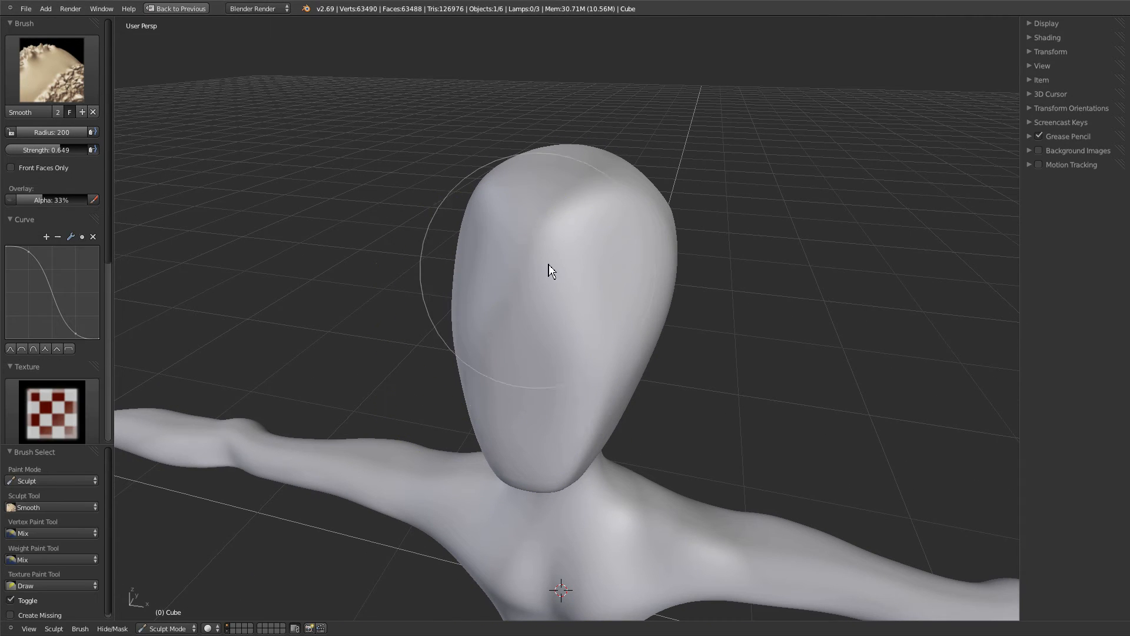
pyautogui.moveTo(570, 299); pyautogui.dragTo(577, 379, button='middle')
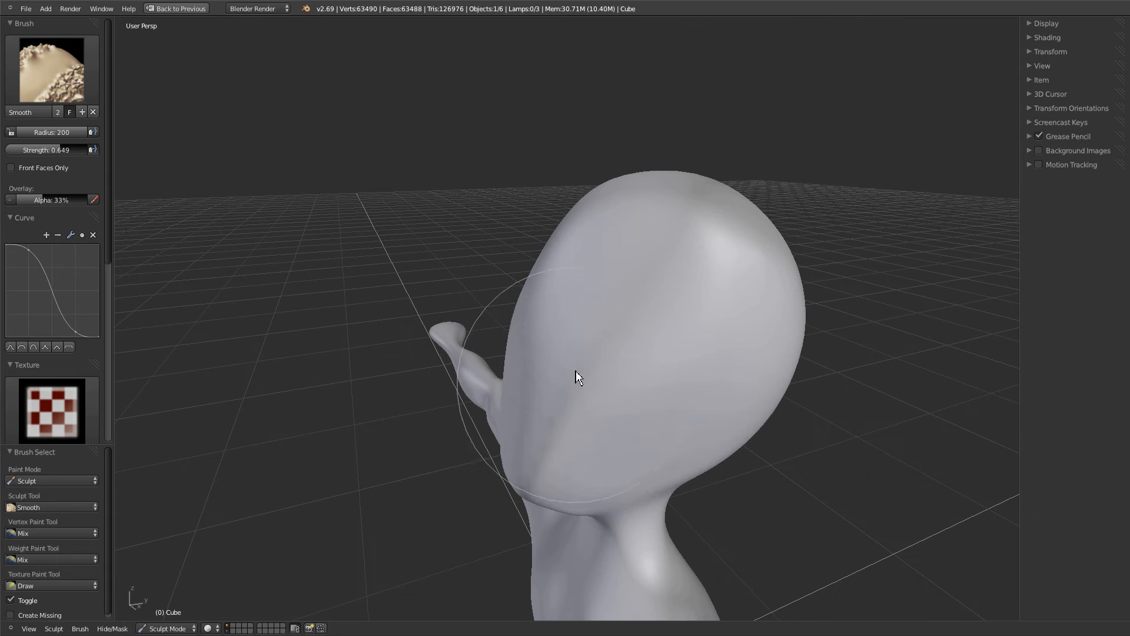
pyautogui.moveTo(583, 310)
pyautogui.mouseDown(button='middle')
pyautogui.moveTo(524, 329)
pyautogui.moveTo(528, 337)
pyautogui.moveTo(502, 323)
pyautogui.moveTo(501, 305)
pyautogui.moveTo(512, 315)
pyautogui.moveTo(535, 313)
pyautogui.moveTo(513, 315)
pyautogui.moveTo(530, 305)
pyautogui.mouseUp(button='middle')
# Pull the forehead forward in side profile with the Grab brush at radius 200.
pyautogui.press('g')
pyautogui.press('f')
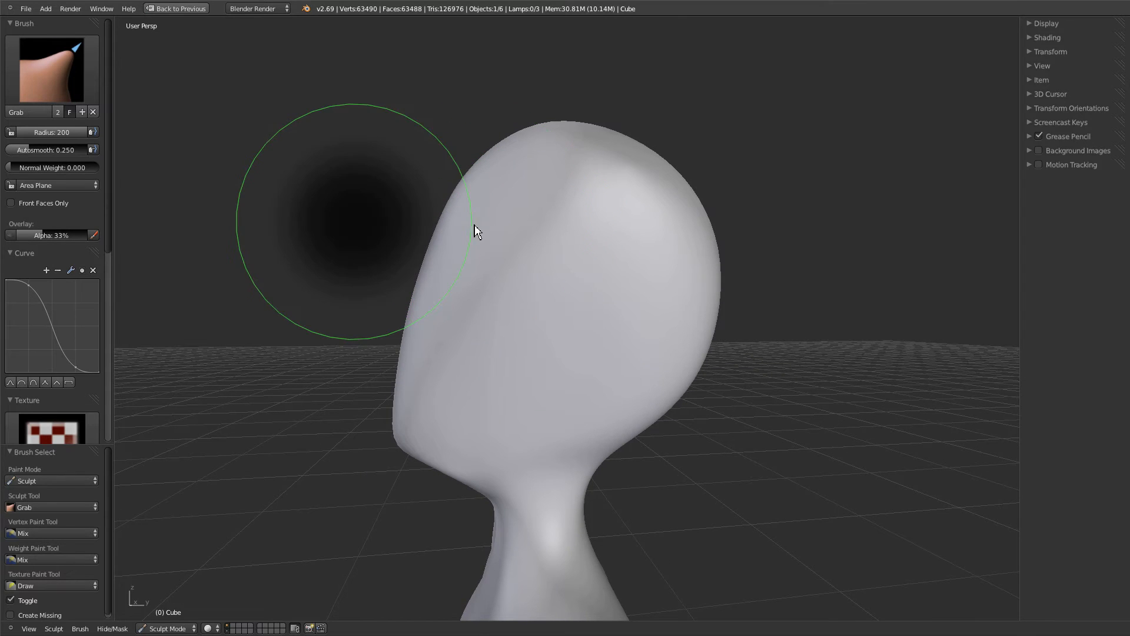
pyautogui.press('Escape')
pyautogui.scroll(-5, 500, 255)
pyautogui.moveTo(500, 254)
pyautogui.mouseDown(button='middle')
pyautogui.moveTo(512, 285)
pyautogui.moveTo(502, 273)
pyautogui.mouseUp(button='middle')
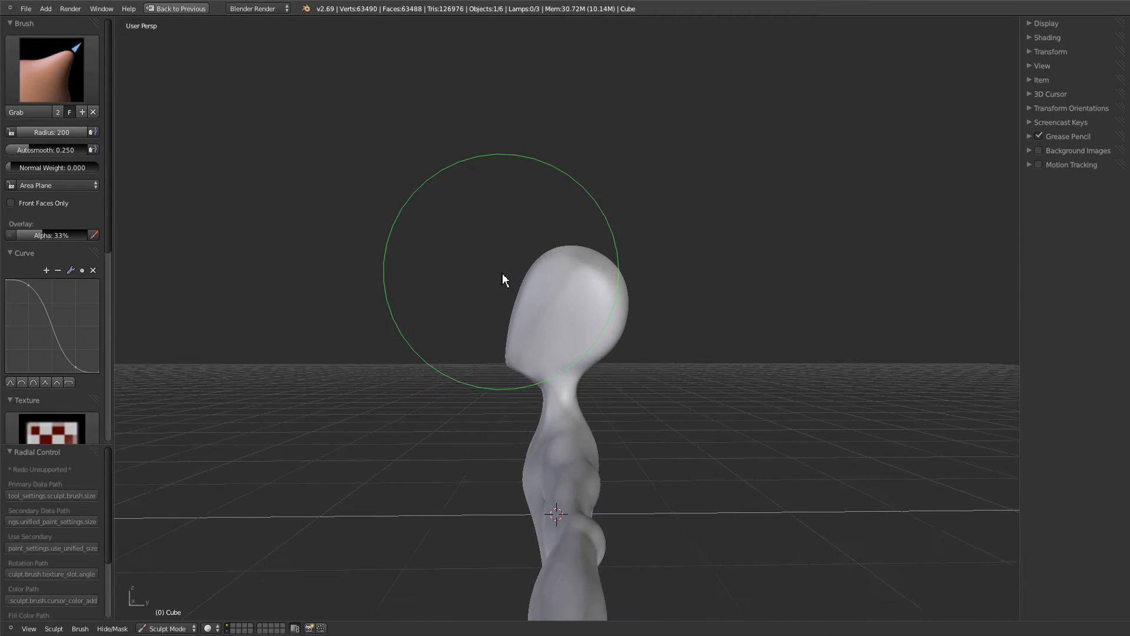
pyautogui.moveTo(550, 265); pyautogui.dragTo(536, 268)
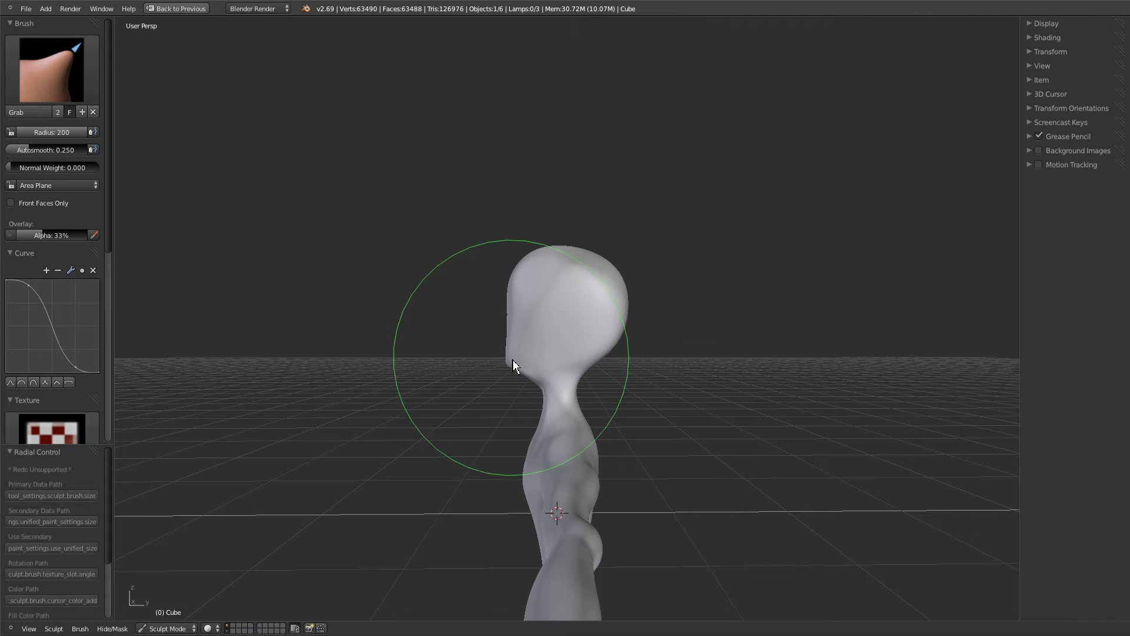
# Shape the chin and jaw in side profile with the Grab brush, reducing its radius to 144 and 93.
pyautogui.press('f')
pyautogui.click(494, 360)
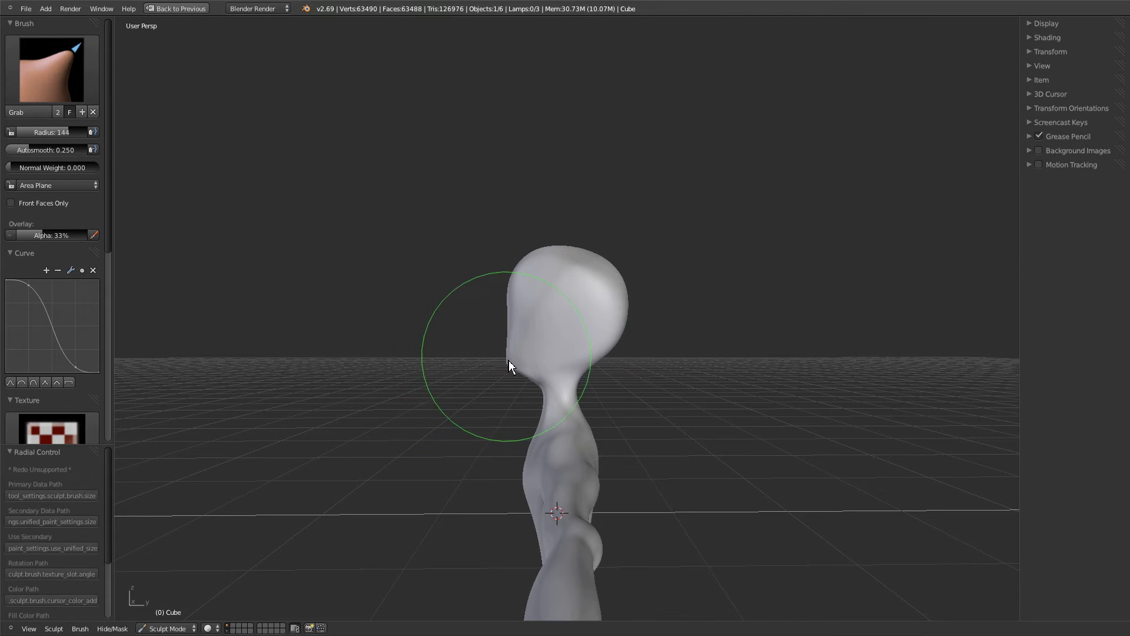
pyautogui.press('f')
pyautogui.click(511, 386)
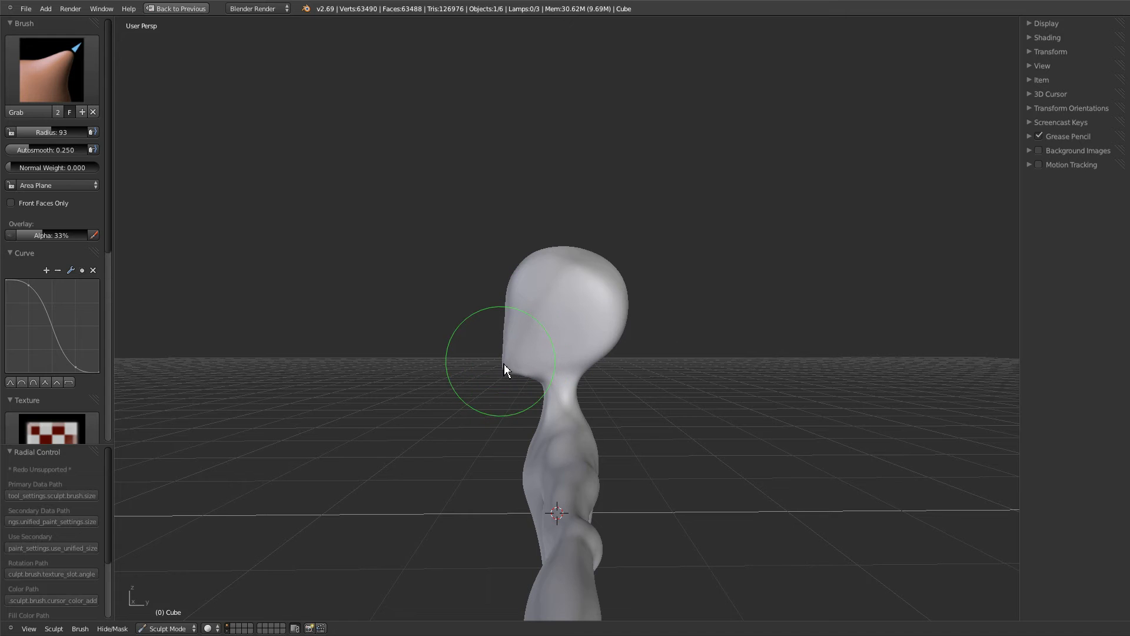
# Refine the outline of the head from the front with the Grab brush at radius 137.
pyautogui.moveTo(511, 279)
pyautogui.mouseDown(button='middle')
pyautogui.moveTo(518, 298)
pyautogui.moveTo(608, 306)
pyautogui.moveTo(565, 320)
pyautogui.moveTo(578, 325)
pyautogui.moveTo(520, 291)
pyautogui.mouseUp(button='middle')
pyautogui.scroll(4, 580, 300)
pyautogui.scroll(-4, 575, 303)
pyautogui.press('f')
pyautogui.click(586, 348)
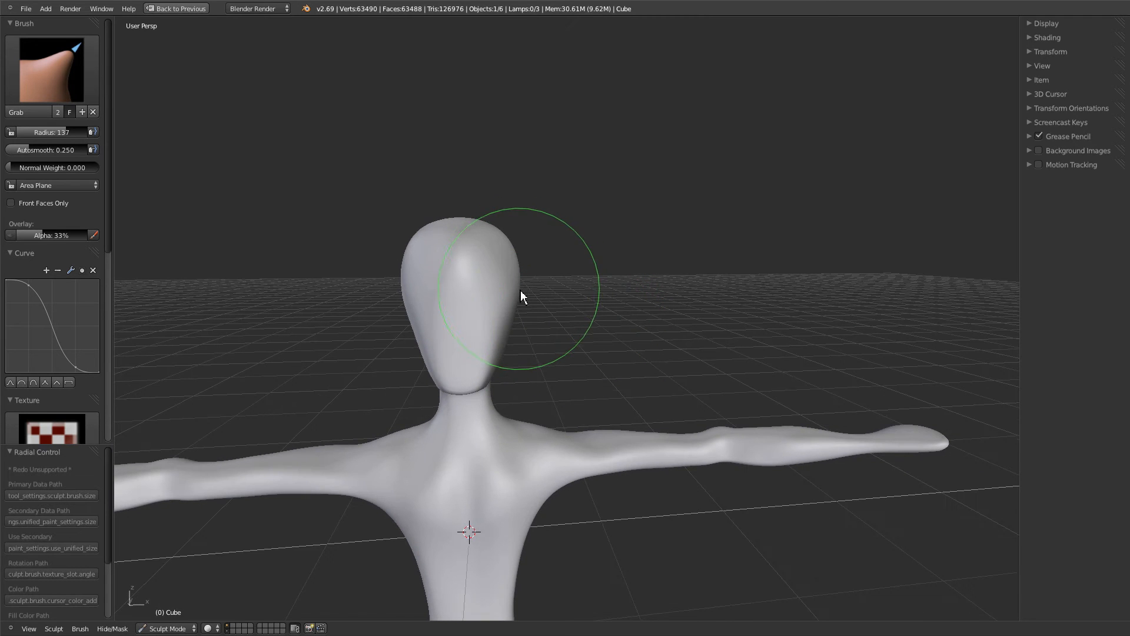
pyautogui.moveTo(505, 243)
pyautogui.mouseDown(button='middle')
pyautogui.moveTo(497, 317)
pyautogui.moveTo(411, 328)
pyautogui.moveTo(431, 316)
pyautogui.moveTo(465, 400)
pyautogui.mouseUp(button='middle')
# Smooth the face, sides and top of the head with the Smooth brush at radius 137 and strength 0.649.
pyautogui.press('s')
pyautogui.scroll(2, 465, 289)
pyautogui.moveTo(427, 275); pyautogui.dragTo(475, 259, button='middle')
pyautogui.moveTo(489, 212)
pyautogui.mouseDown(button='middle')
pyautogui.moveTo(588, 353)
pyautogui.moveTo(535, 303)
pyautogui.mouseUp(button='middle')
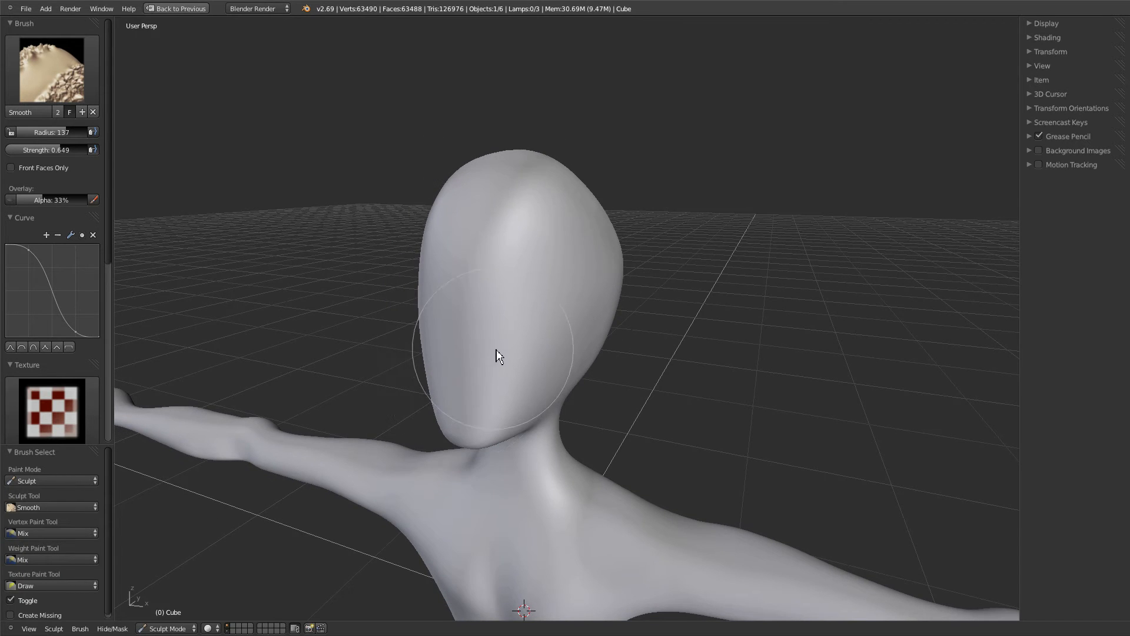
pyautogui.moveTo(500, 357); pyautogui.dragTo(538, 383, button='middle')
pyautogui.moveTo(447, 457); pyautogui.dragTo(408, 227, button='middle')
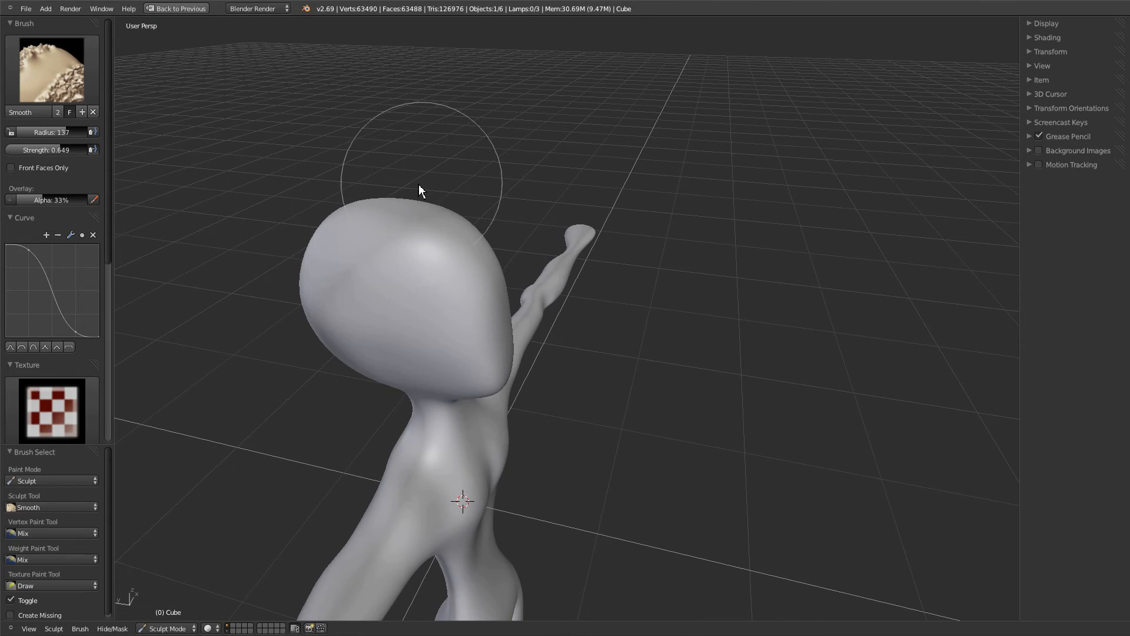
pyautogui.moveTo(418, 185); pyautogui.dragTo(560, 212, button='middle')
pyautogui.moveTo(368, 298)
pyautogui.mouseDown(button='middle')
pyautogui.moveTo(469, 374)
pyautogui.moveTo(399, 394)
pyautogui.moveTo(487, 353)
pyautogui.moveTo(380, 357)
pyautogui.moveTo(382, 389)
pyautogui.moveTo(361, 347)
pyautogui.mouseUp(button='middle')
pyautogui.moveTo(386, 353)
pyautogui.mouseDown(button='middle')
pyautogui.moveTo(461, 376)
pyautogui.moveTo(451, 365)
pyautogui.mouseUp(button='middle')
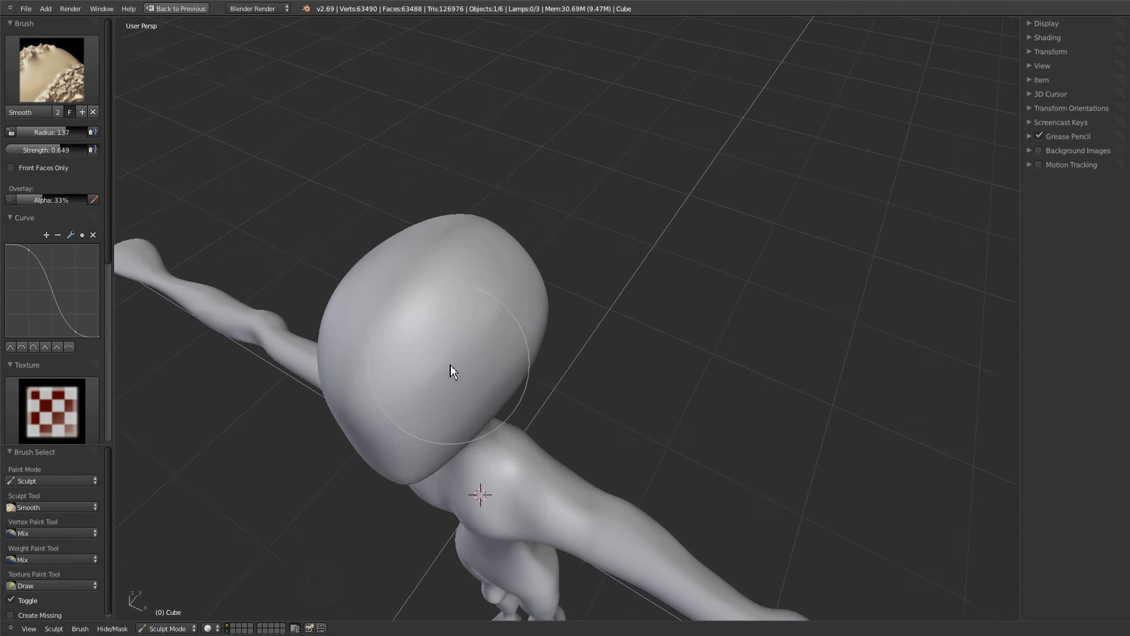
# Flatten the top and side planes of the head with the Polish brush at radius 140.
pyautogui.click(52, 70)
pyautogui.click(294, 189)
pyautogui.moveTo(294, 189)
pyautogui.mouseDown(button='middle')
pyautogui.moveTo(419, 238)
pyautogui.moveTo(404, 215)
pyautogui.mouseUp(button='middle')
pyautogui.scroll(2, 391, 285)
pyautogui.moveTo(398, 285)
pyautogui.mouseDown(button='middle')
pyautogui.moveTo(419, 318)
pyautogui.moveTo(423, 405)
pyautogui.moveTo(441, 298)
pyautogui.moveTo(454, 420)
pyautogui.moveTo(497, 401)
pyautogui.moveTo(465, 330)
pyautogui.moveTo(578, 320)
pyautogui.moveTo(443, 232)
pyautogui.mouseUp(button='middle')
pyautogui.press('f')
pyautogui.click(425, 412)
pyautogui.press('f')
pyautogui.click(478, 289)
pyautogui.moveTo(478, 288); pyautogui.dragTo(519, 289, button='middle')
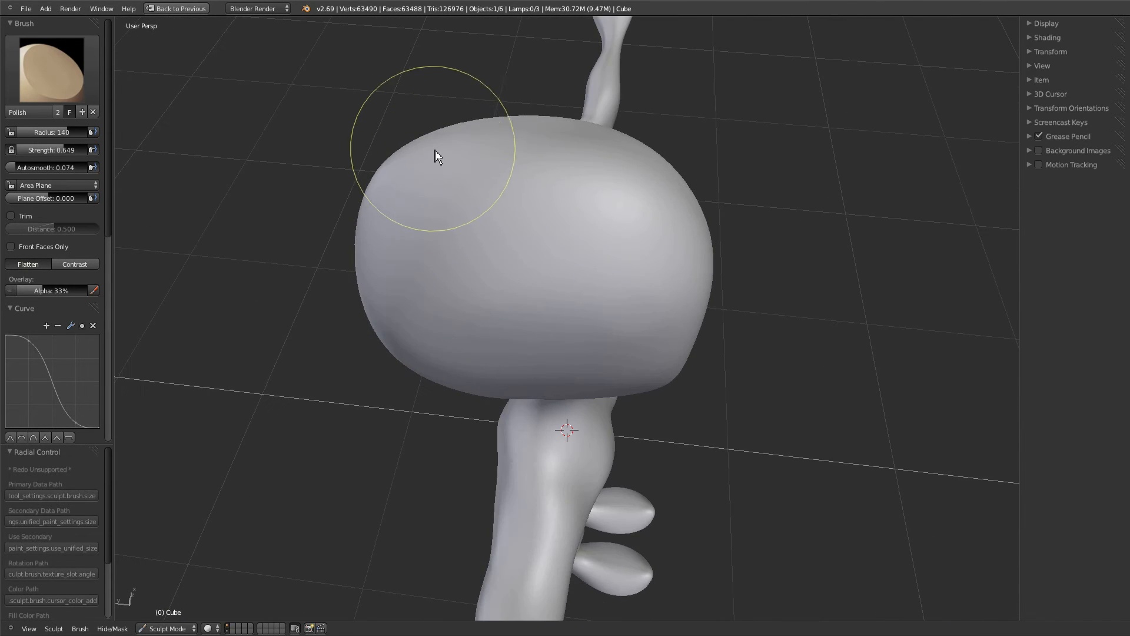
pyautogui.moveTo(432, 275)
pyautogui.mouseDown(button='middle')
pyautogui.moveTo(553, 294)
pyautogui.moveTo(620, 232)
pyautogui.moveTo(529, 270)
pyautogui.moveTo(535, 293)
pyautogui.moveTo(404, 336)
pyautogui.moveTo(489, 338)
pyautogui.moveTo(404, 353)
pyautogui.moveTo(444, 351)
pyautogui.moveTo(486, 369)
pyautogui.moveTo(442, 395)
pyautogui.moveTo(459, 387)
pyautogui.mouseUp(button='middle')
pyautogui.moveTo(524, 355)
pyautogui.mouseDown(button='middle')
pyautogui.moveTo(535, 366)
pyautogui.moveTo(511, 377)
pyautogui.moveTo(540, 383)
pyautogui.moveTo(603, 361)
pyautogui.moveTo(554, 382)
pyautogui.mouseUp(button='middle')
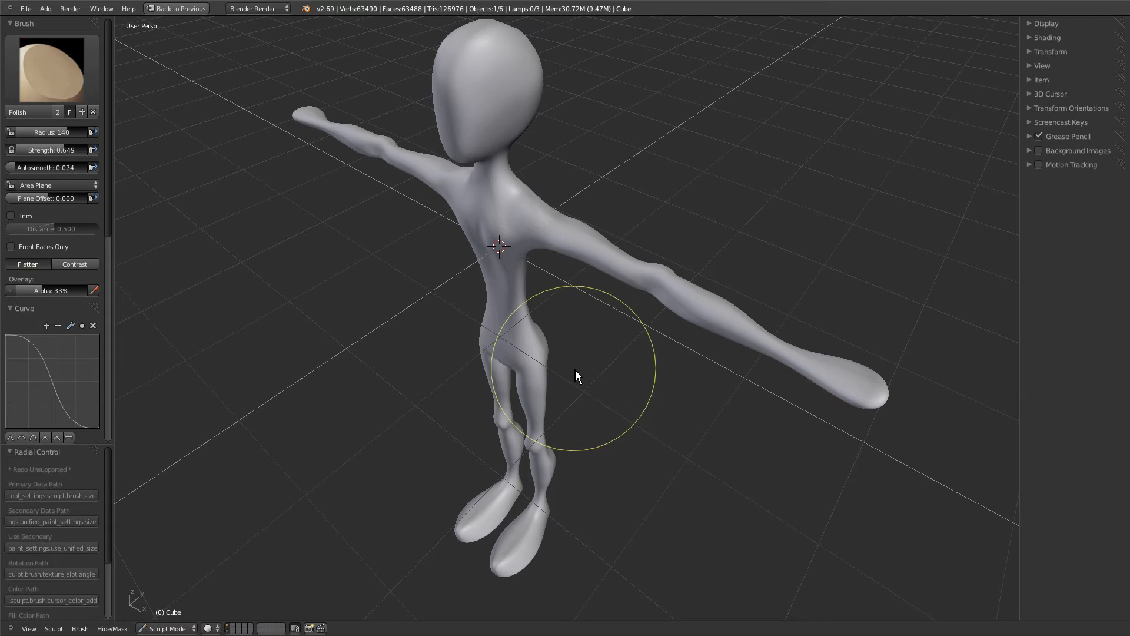
# Restore the full multi-editor layout and hide the 3D view's tool shelf and properties region.
pyautogui.hotkey('ctrl', 'Up')
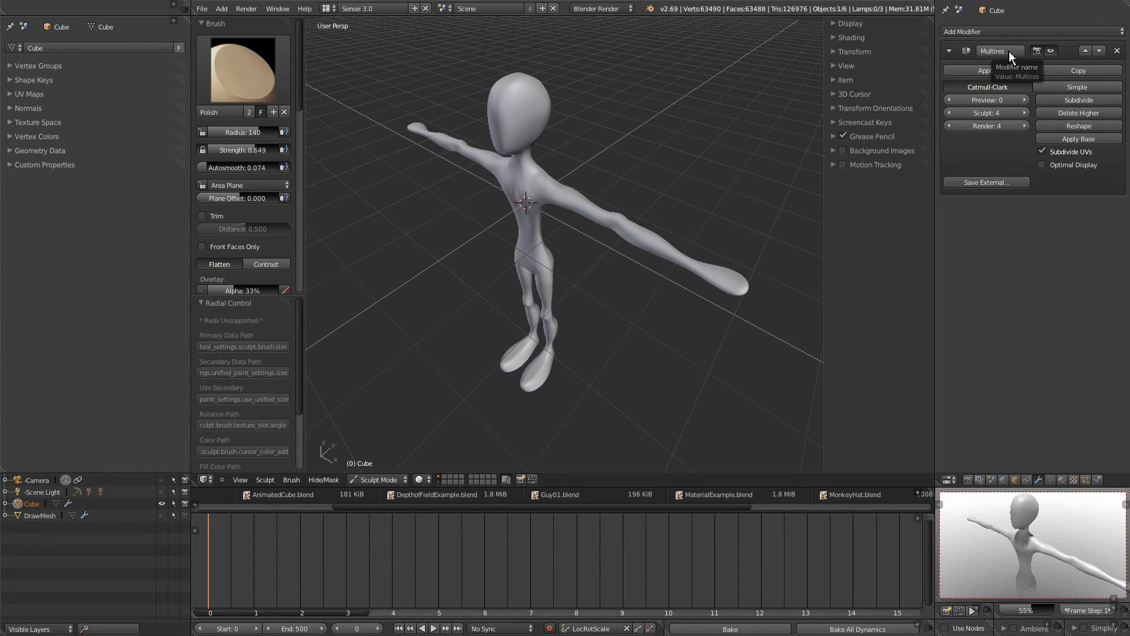
pyautogui.press('t')
pyautogui.press('n')
pyautogui.moveTo(595, 122)
pyautogui.keyDown('shift'); pyautogui.mouseDown(button='middle')
pyautogui.moveTo(608, 167)
pyautogui.moveTo(607, 153)
pyautogui.mouseUp(button='middle'); pyautogui.keyUp('shift')
pyautogui.scroll(-3, 608, 153)
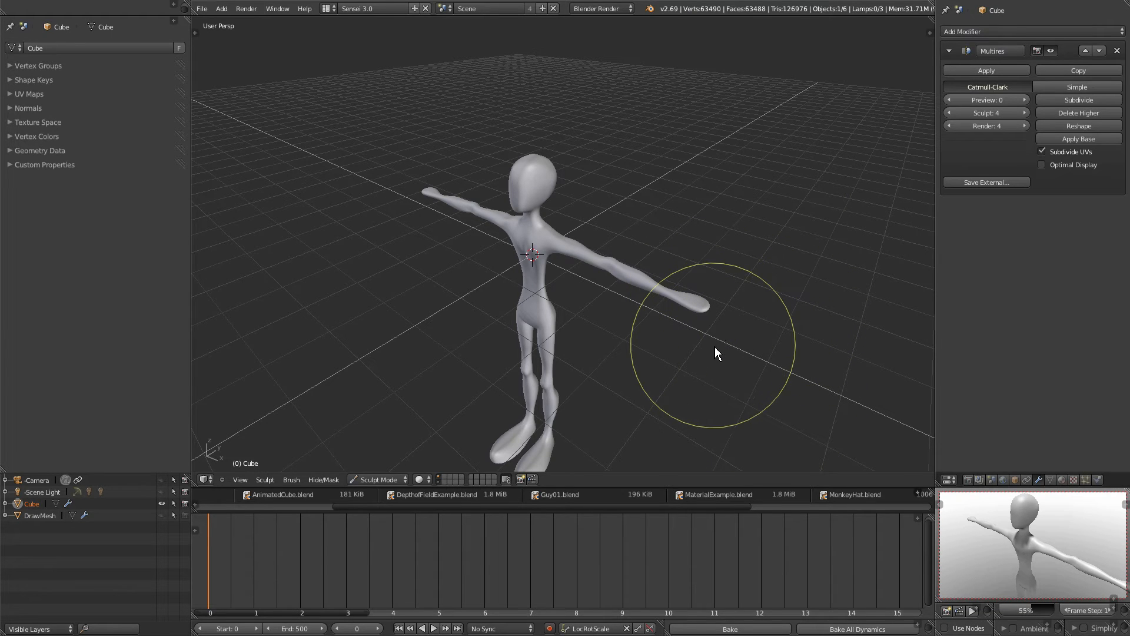
# Examine the sculpted figure's proportions in the head, torso and arms from several angles.
pyautogui.moveTo(622, 358)
pyautogui.mouseDown(button='middle')
pyautogui.moveTo(637, 363)
pyautogui.moveTo(642, 338)
pyautogui.moveTo(651, 353)
pyautogui.moveTo(708, 337)
pyautogui.moveTo(719, 318)
pyautogui.moveTo(656, 323)
pyautogui.moveTo(661, 308)
pyautogui.moveTo(716, 326)
pyautogui.moveTo(655, 301)
pyautogui.moveTo(671, 307)
pyautogui.moveTo(662, 318)
pyautogui.mouseUp(button='middle')
pyautogui.scroll(3, 671, 303)
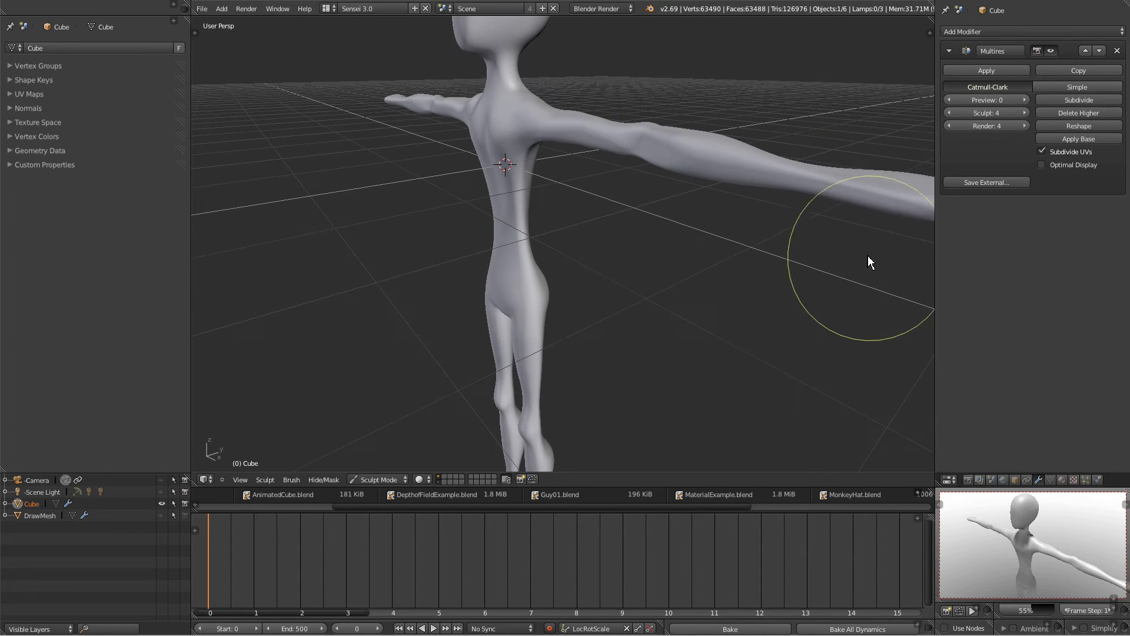
pyautogui.moveTo(537, 111)
pyautogui.mouseDown(button='middle')
pyautogui.moveTo(541, 143)
pyautogui.moveTo(580, 116)
pyautogui.moveTo(825, 195)
pyautogui.mouseUp(button='middle')
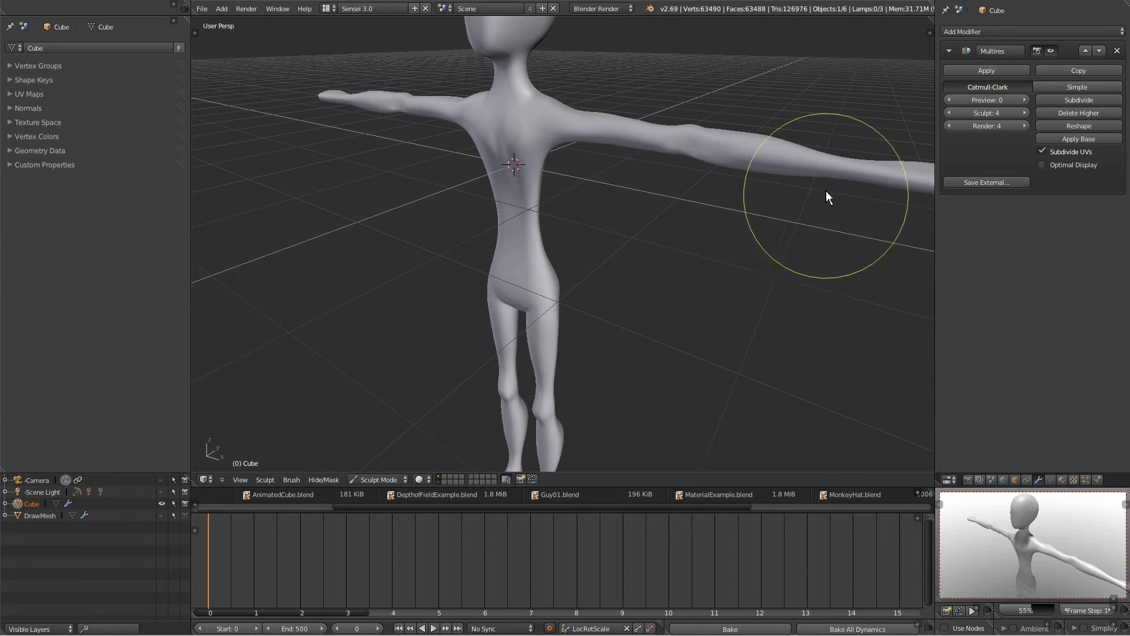
pyautogui.moveTo(616, 277); pyautogui.dragTo(617, 287, button='middle')
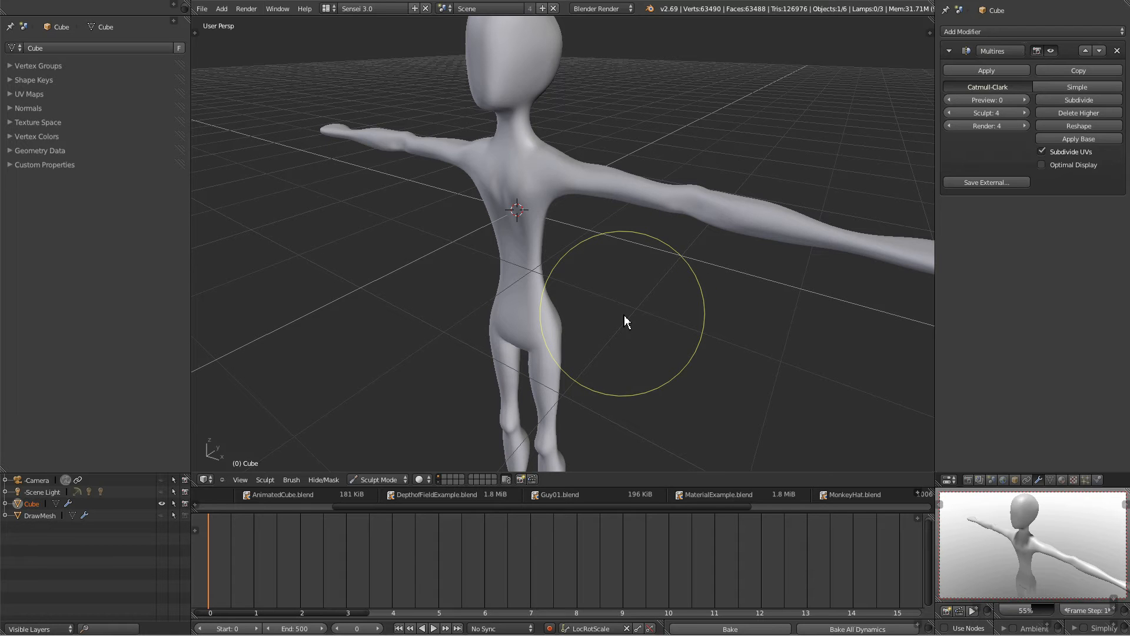
pyautogui.scroll(-5, 624, 316)
pyautogui.scroll(5, 624, 315)
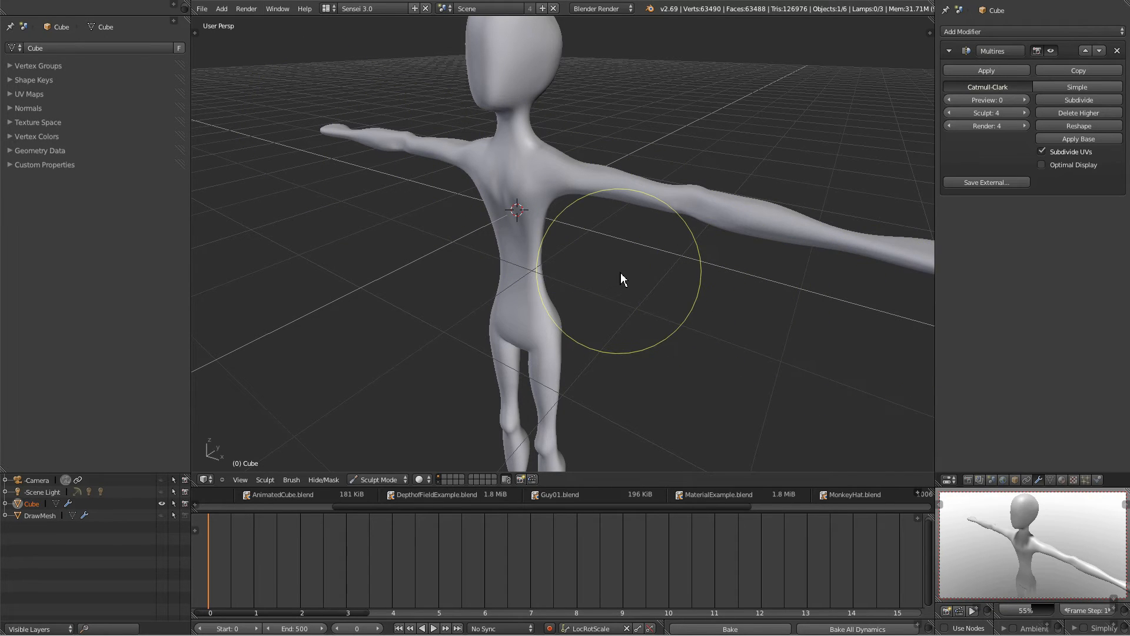
pyautogui.moveTo(621, 273)
pyautogui.mouseDown(button='middle')
pyautogui.moveTo(665, 303)
pyautogui.moveTo(557, 433)
pyautogui.mouseUp(button='middle')
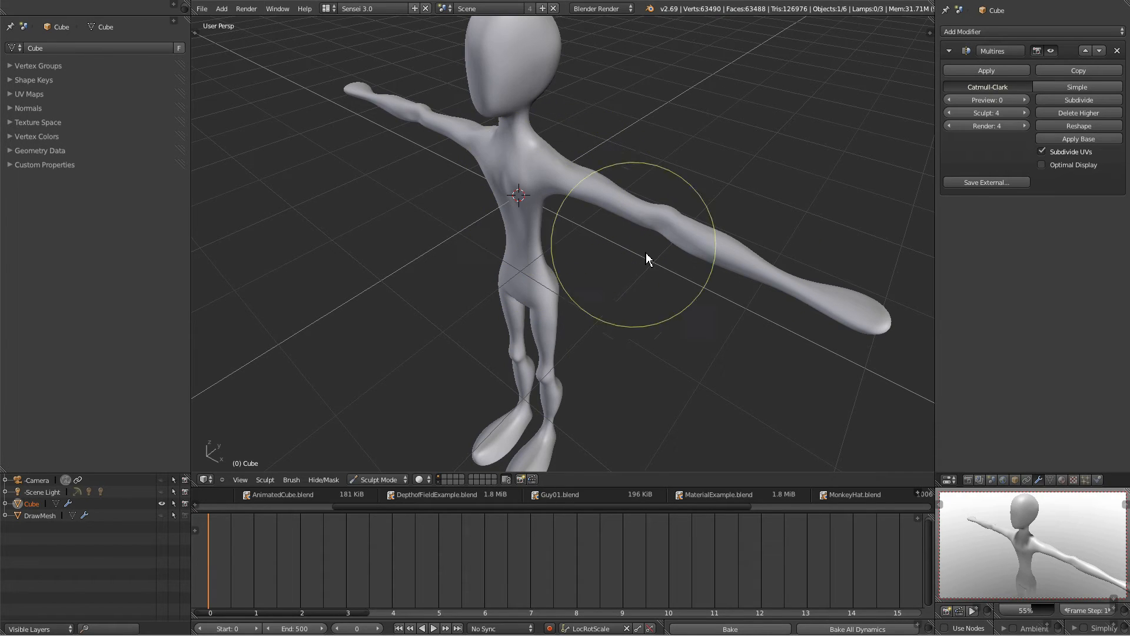
pyautogui.moveTo(581, 205)
pyautogui.mouseDown(button='middle')
pyautogui.moveTo(757, 202)
pyautogui.moveTo(729, 273)
pyautogui.mouseUp(button='middle')
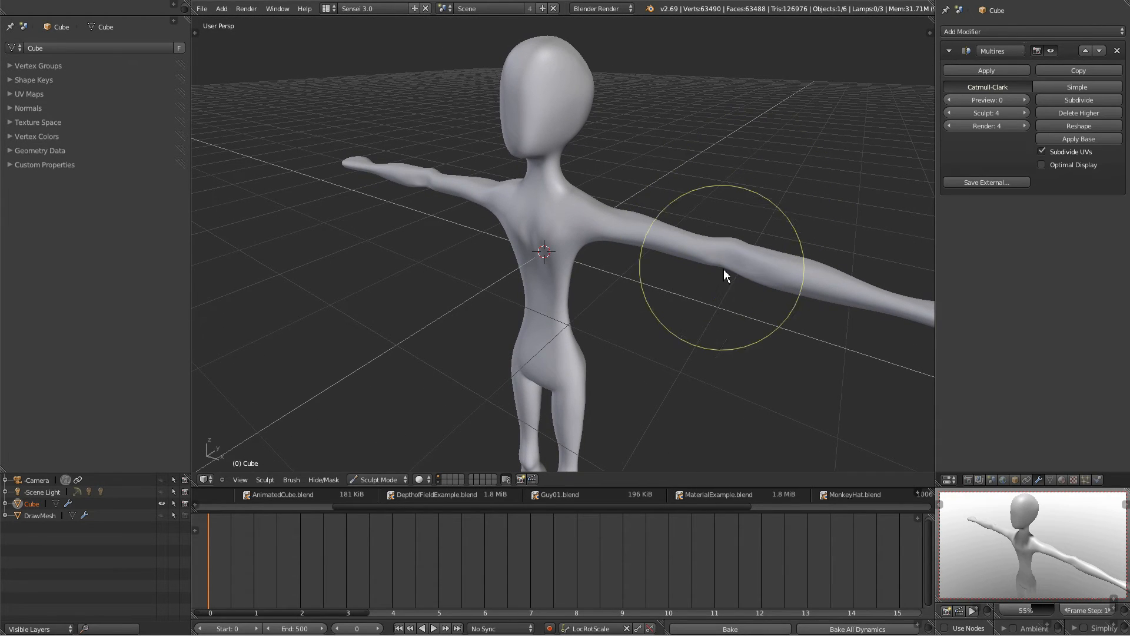
pyautogui.scroll(-3, 797, 322)
pyautogui.scroll(3, 796, 322)
pyautogui.moveTo(796, 321); pyautogui.dragTo(951, 315, button='middle')
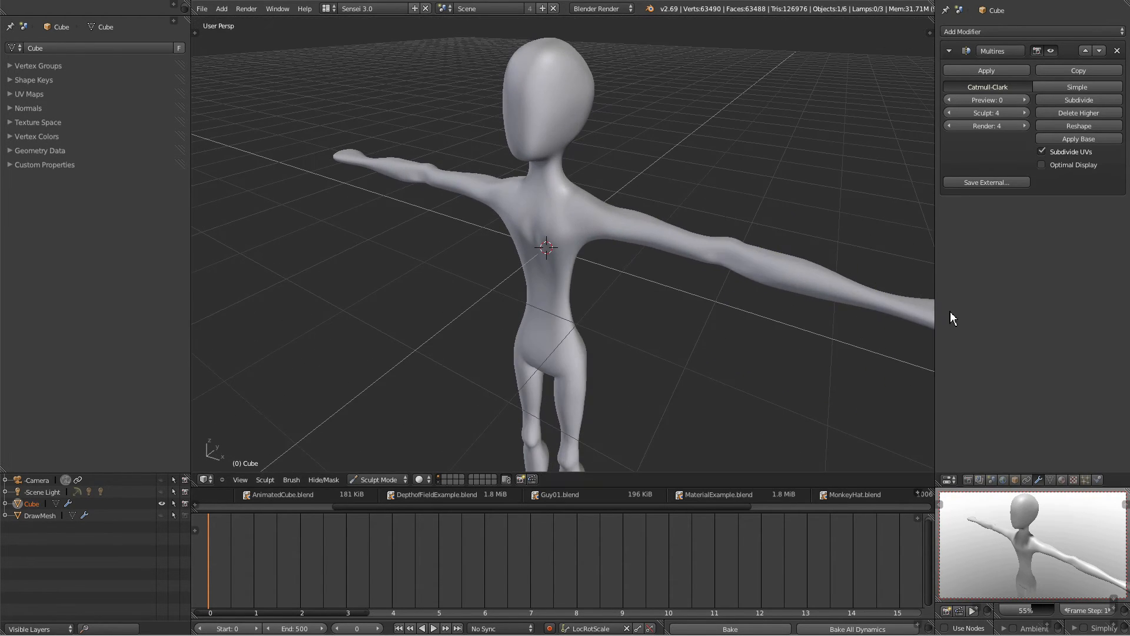
# Switch to Object Mode and conform the base mesh to the sculpt with the Multires modifier's Apply Base.
pyautogui.click(389, 480)
pyautogui.click(388, 468)
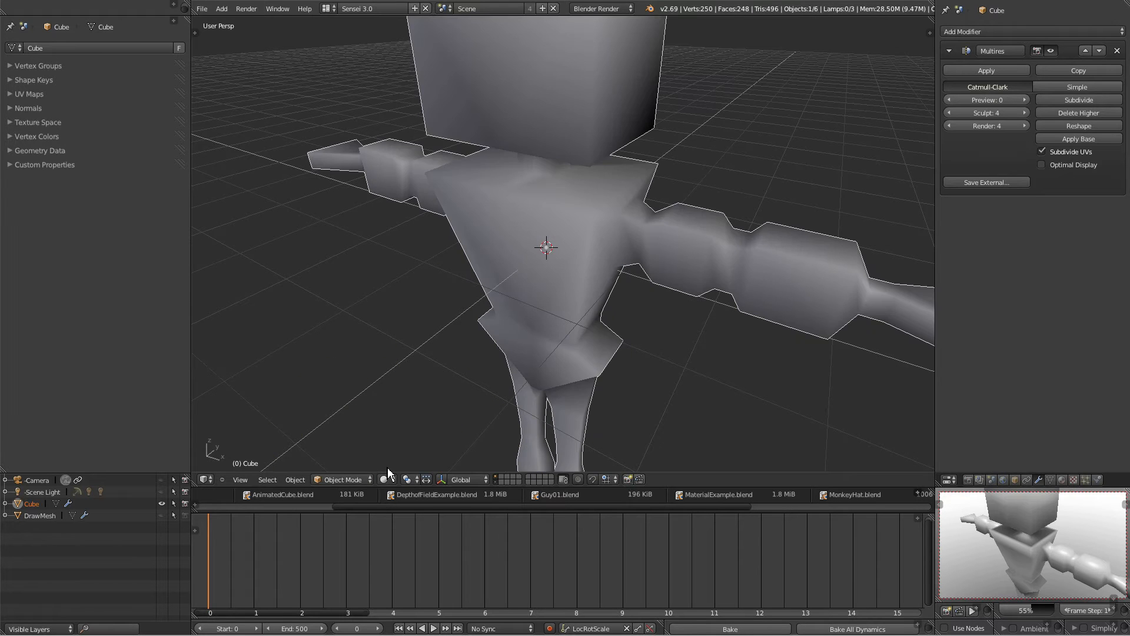
pyautogui.scroll(-3, 667, 303)
pyautogui.moveTo(666, 303); pyautogui.dragTo(644, 283, button='middle')
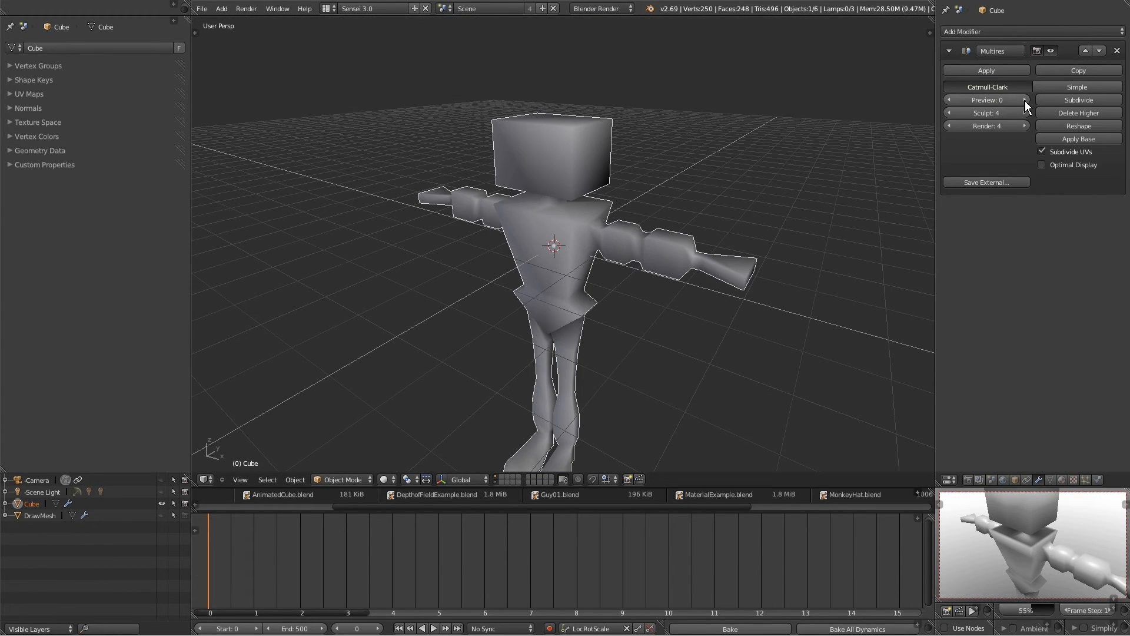
pyautogui.moveTo(571, 287); pyautogui.dragTo(589, 309, button='middle')
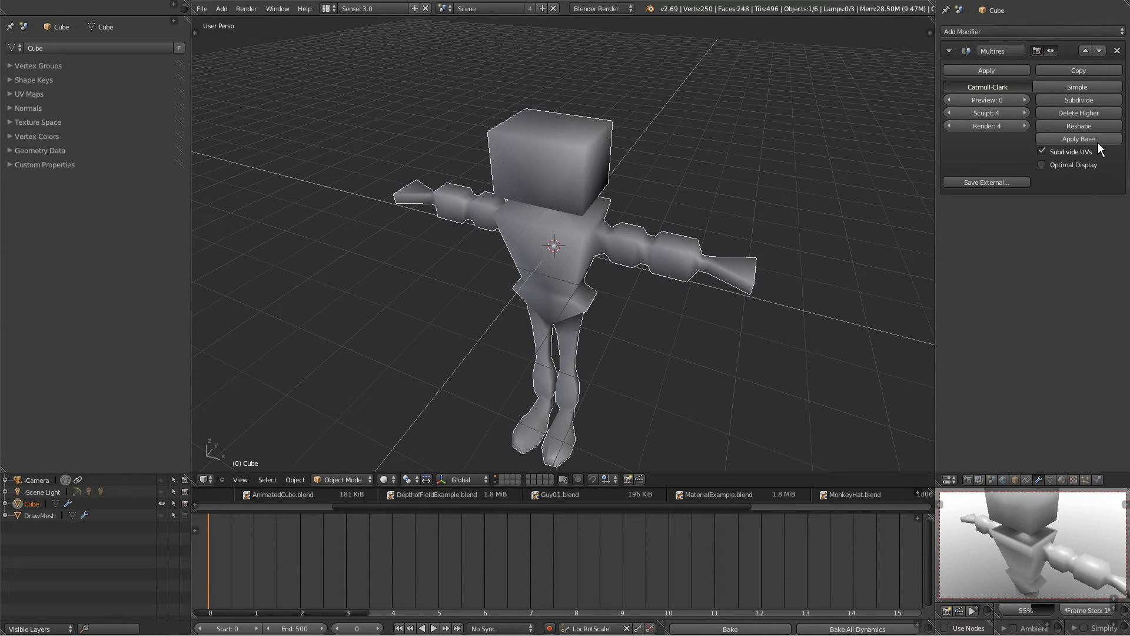
pyautogui.click(1078, 139)
pyautogui.scroll(3, 719, 275)
pyautogui.moveTo(719, 274)
pyautogui.mouseDown(button='middle')
pyautogui.moveTo(747, 313)
pyautogui.moveTo(653, 360)
pyautogui.moveTo(689, 380)
pyautogui.moveTo(794, 326)
pyautogui.moveTo(729, 315)
pyautogui.moveTo(755, 322)
pyautogui.mouseUp(button='middle')
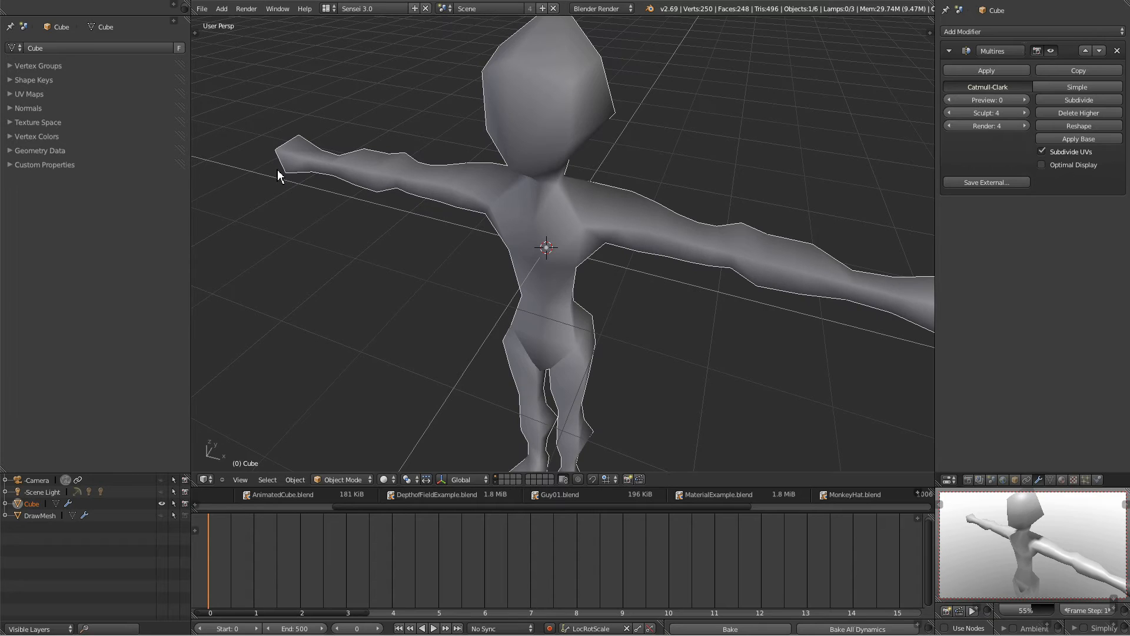
pyautogui.moveTo(697, 317); pyautogui.dragTo(684, 316, button='middle')
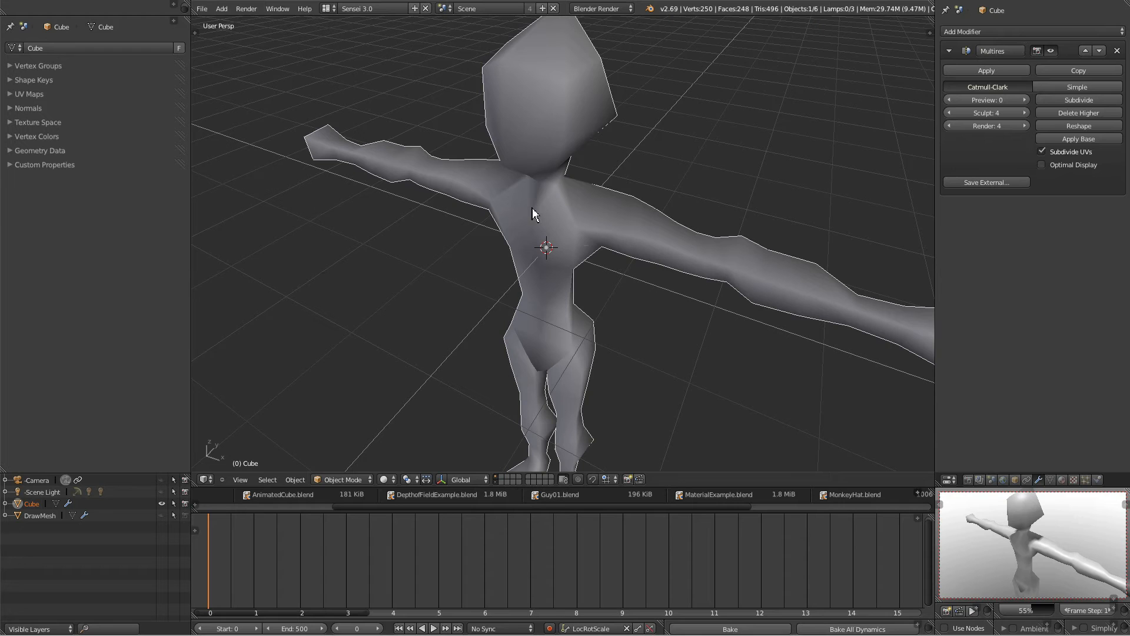
# Raise the Multires preview level to 4 to view the figure at full sculpt detail.
pyautogui.click(1026, 100)
pyautogui.click(1026, 100)
pyautogui.click(1025, 100)
pyautogui.click(1025, 100)
pyautogui.moveTo(677, 209); pyautogui.dragTo(627, 236, button='middle')
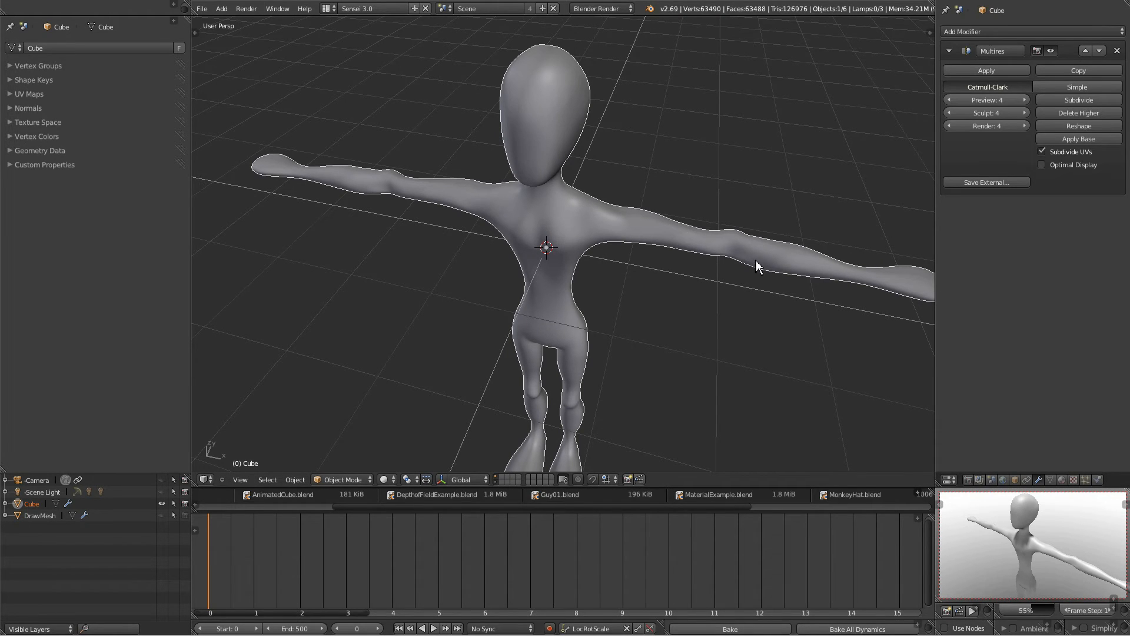
pyautogui.moveTo(829, 325); pyautogui.dragTo(614, 280, button='middle')
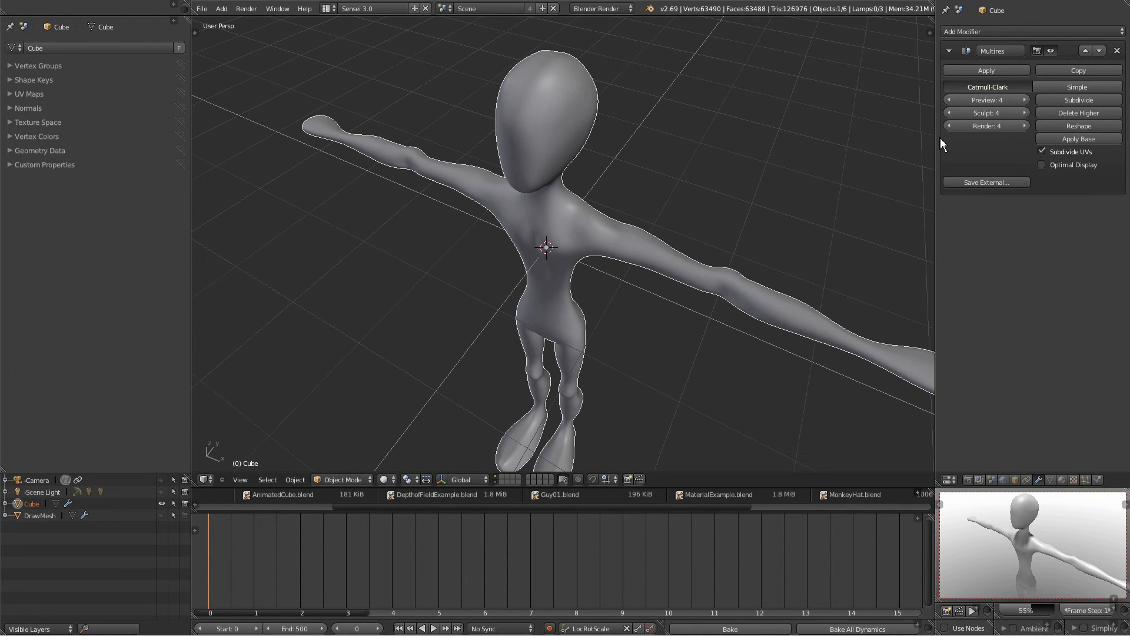
# Lower the Multires preview level to 0 and view the reshaped base mesh from several angles.
pyautogui.click(951, 100)
pyautogui.click(951, 100)
pyautogui.click(951, 100)
pyautogui.click(951, 100)
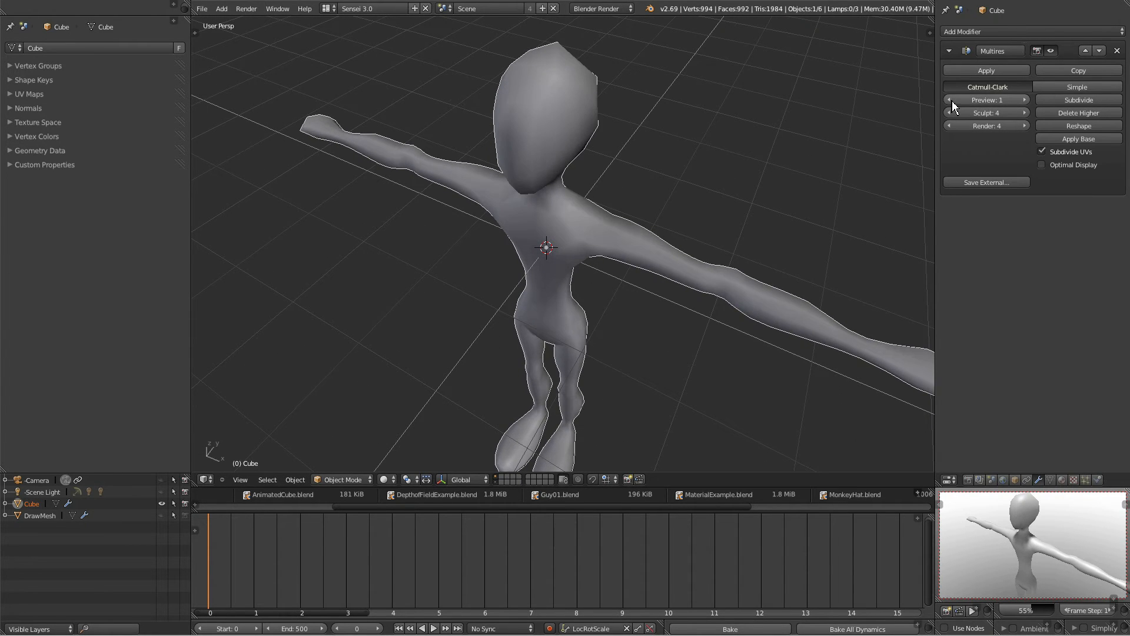
pyautogui.moveTo(758, 333); pyautogui.dragTo(784, 297, button='middle')
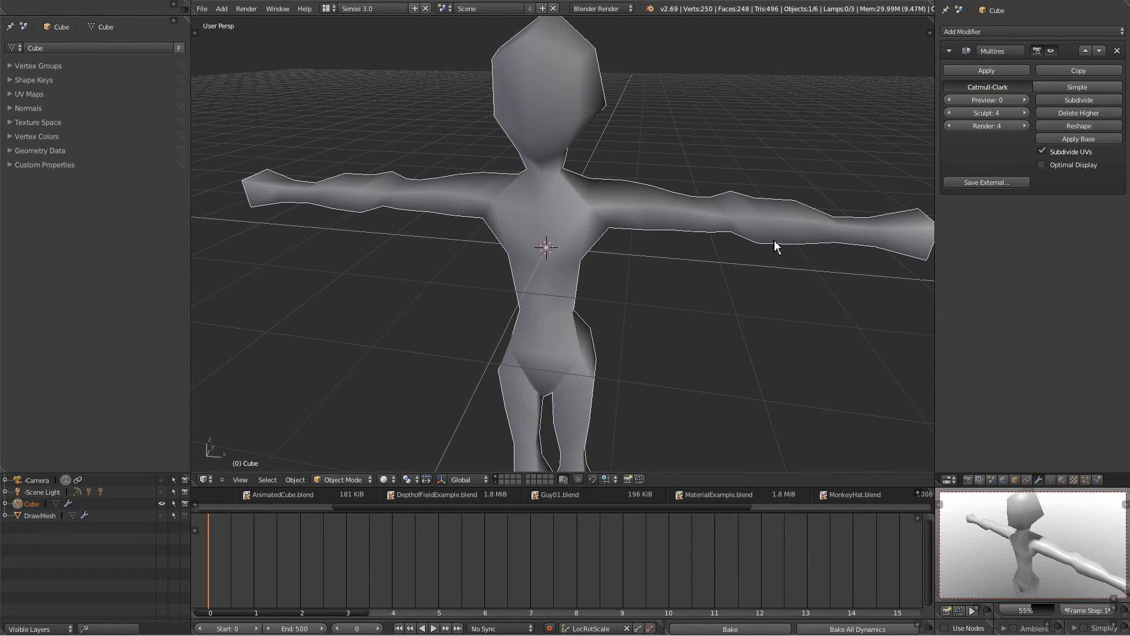
pyautogui.moveTo(778, 239); pyautogui.dragTo(758, 239, button='middle')
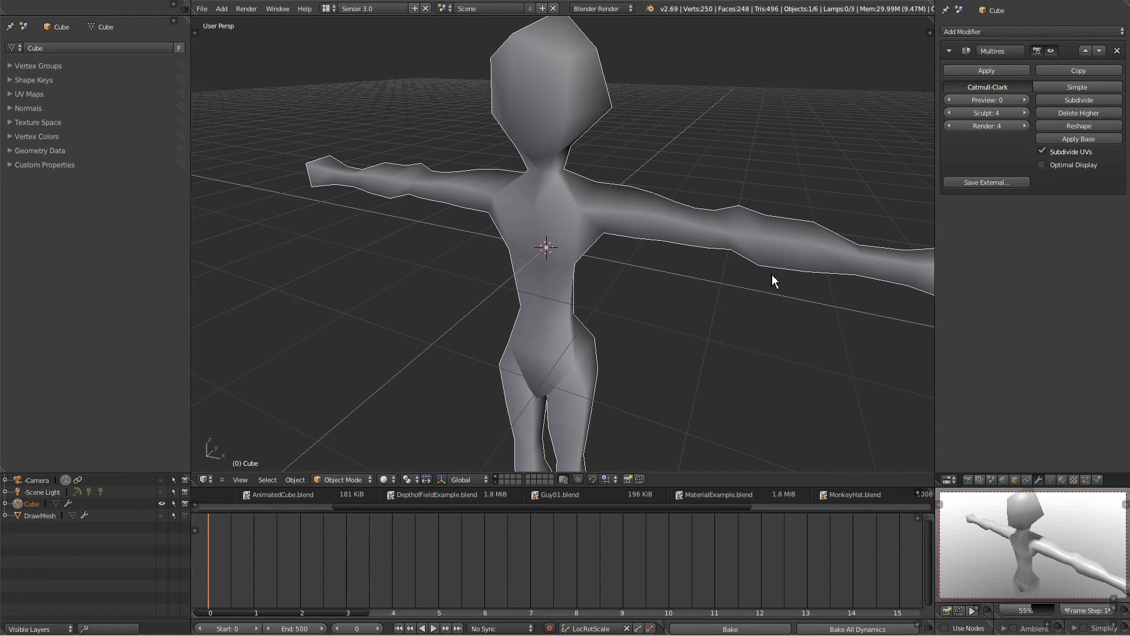
pyautogui.moveTo(753, 275); pyautogui.dragTo(663, 287, button='middle')
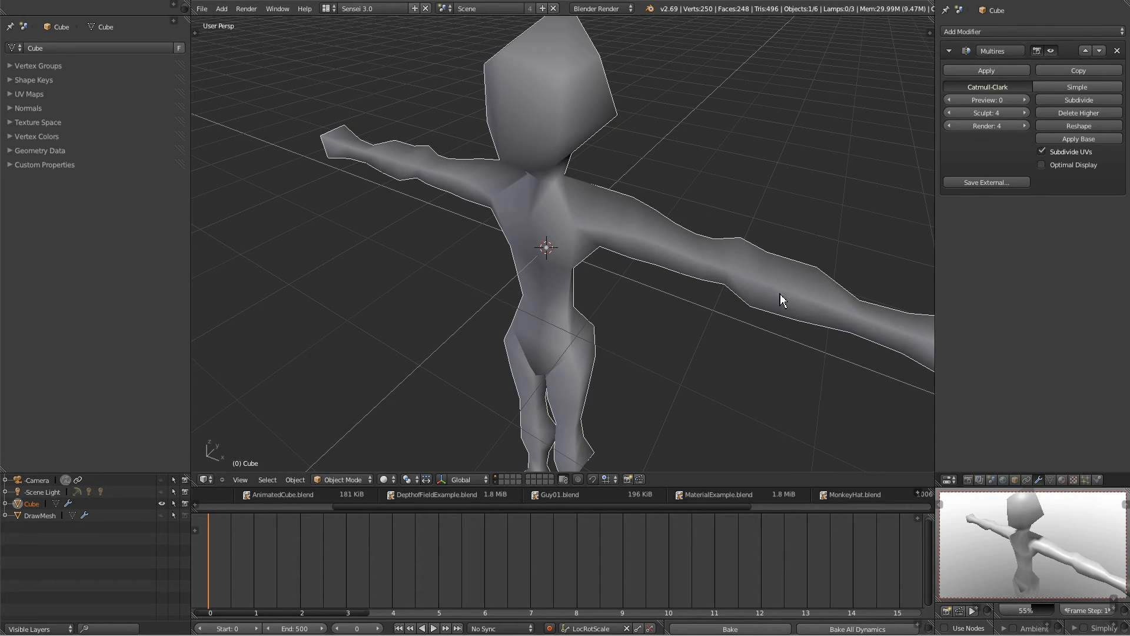
pyautogui.moveTo(840, 340)
pyautogui.mouseDown(button='middle')
pyautogui.moveTo(843, 369)
pyautogui.moveTo(844, 359)
pyautogui.mouseUp(button='middle')
pyautogui.moveTo(770, 331); pyautogui.dragTo(794, 331, button='middle')
# Set the Multires preview level back to 4 and orbit around the detailed figure.
pyautogui.click(1025, 100)
pyautogui.click(1025, 100)
pyautogui.click(1026, 101)
pyautogui.click(1025, 100)
pyautogui.moveTo(630, 347); pyautogui.dragTo(592, 351, button='middle')
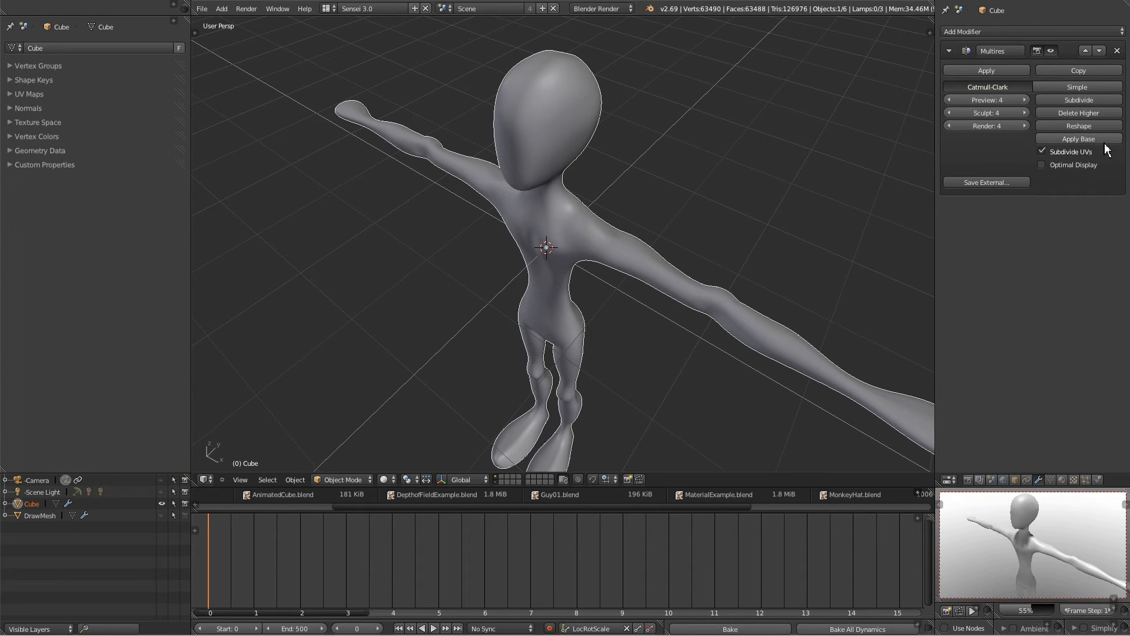
pyautogui.moveTo(741, 330)
pyautogui.mouseDown(button='middle')
pyautogui.moveTo(764, 319)
pyautogui.moveTo(743, 315)
pyautogui.mouseUp(button='middle')
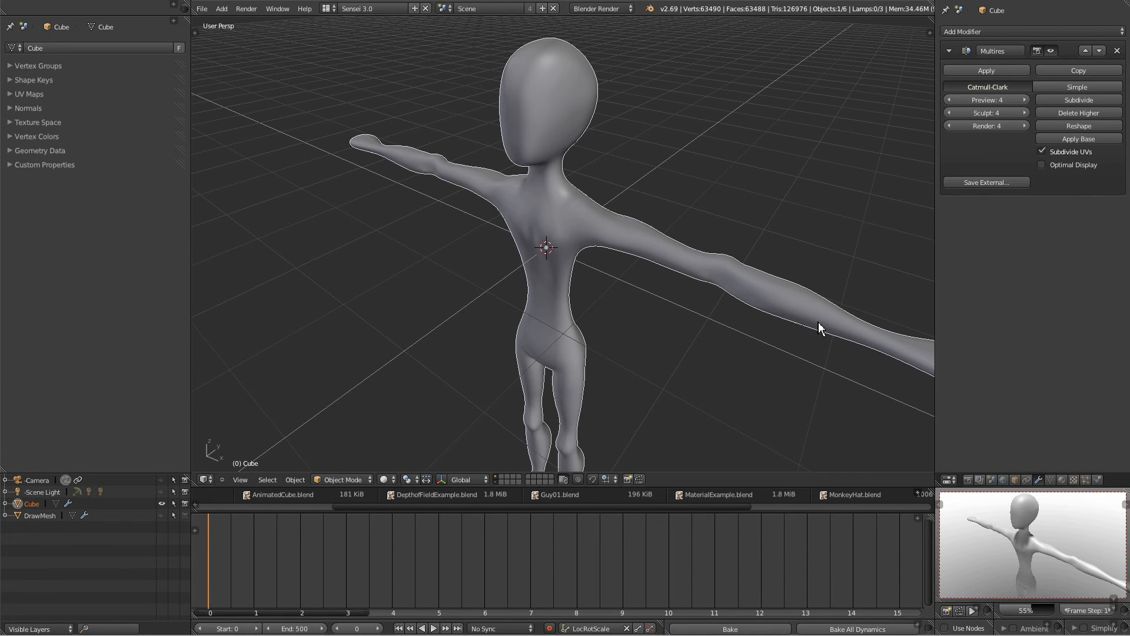
pyautogui.moveTo(767, 324); pyautogui.dragTo(722, 279, button='middle')
pyautogui.moveTo(682, 351)
pyautogui.mouseDown(button='middle')
pyautogui.moveTo(723, 370)
pyautogui.moveTo(681, 358)
pyautogui.mouseUp(button='middle')
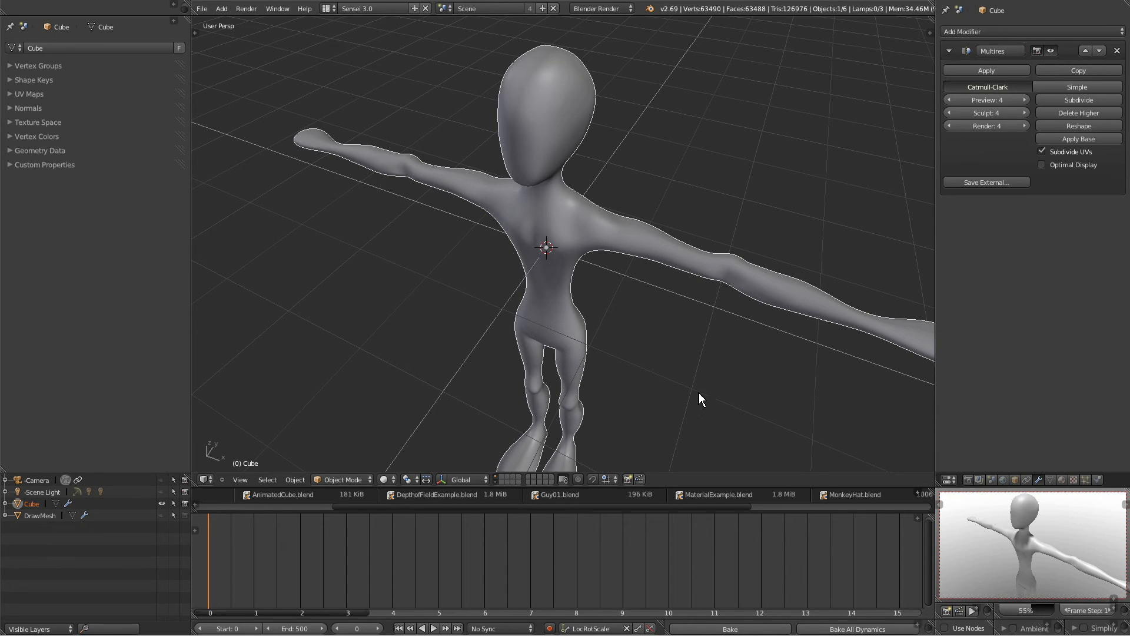
# Switch the Multires preview to level 1, and return it to level 4 for comparison.
pyautogui.hotkey('ctrl', '1')
pyautogui.moveTo(696, 378); pyautogui.dragTo(630, 288, button='middle')
pyautogui.click(1026, 101)
pyautogui.click(1026, 101)
pyautogui.click(1026, 102)
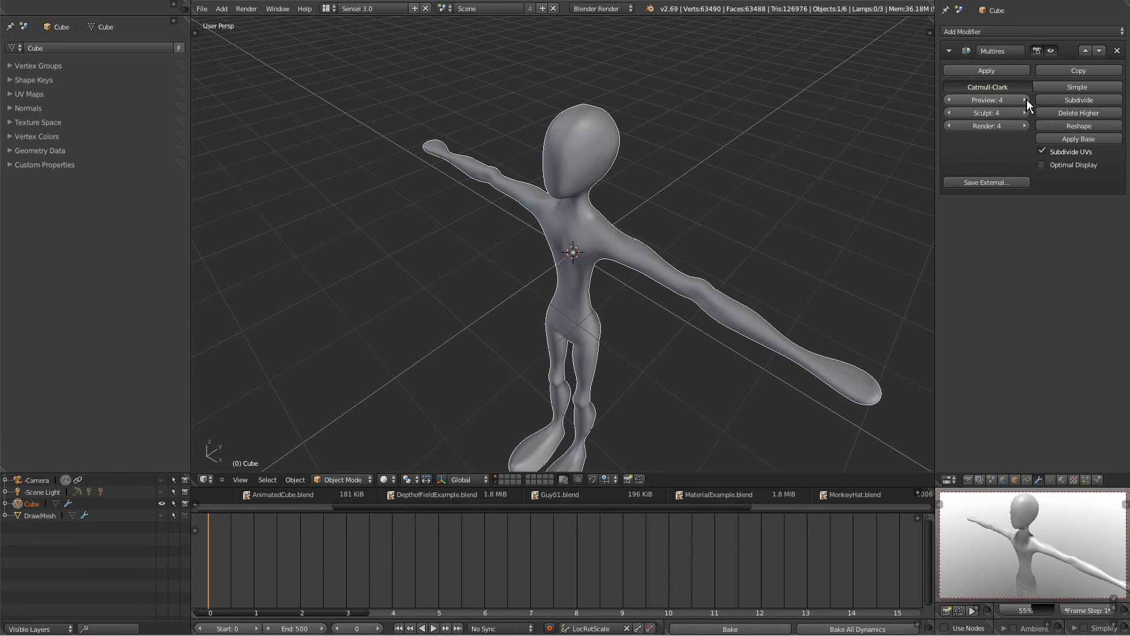
pyautogui.moveTo(568, 322); pyautogui.dragTo(587, 331, button='middle')
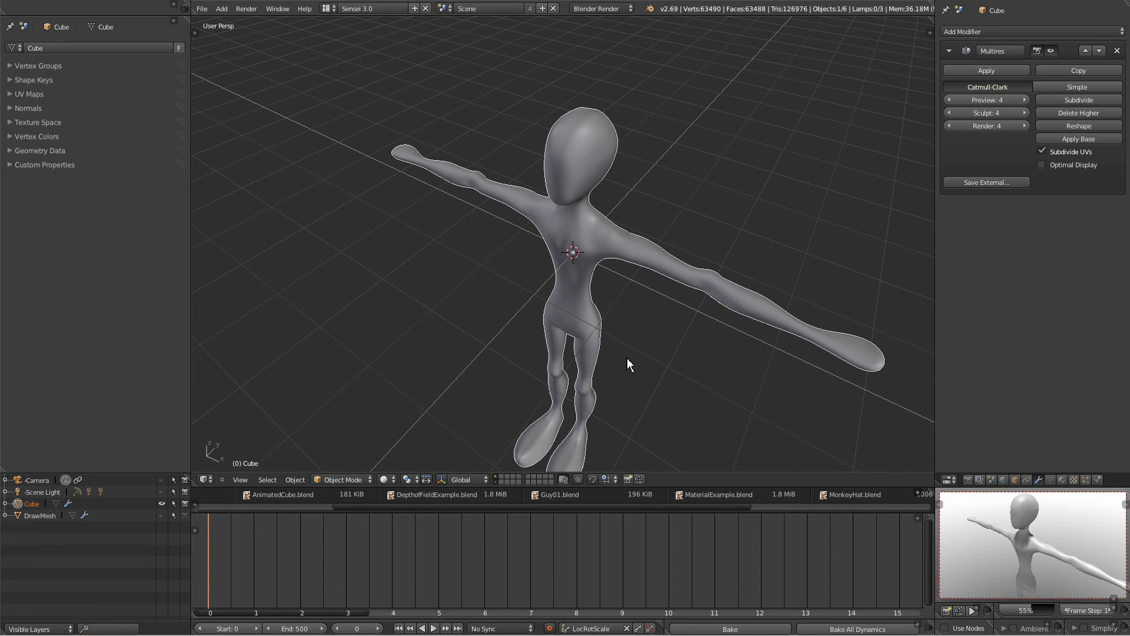
pyautogui.moveTo(633, 333); pyautogui.dragTo(607, 172, button='middle')
# Set the Multires preview level to 1 and apply the modifier to the figure.
pyautogui.hotkey('ctrl', '1')
pyautogui.moveTo(795, 284); pyautogui.dragTo(803, 285, button='middle')
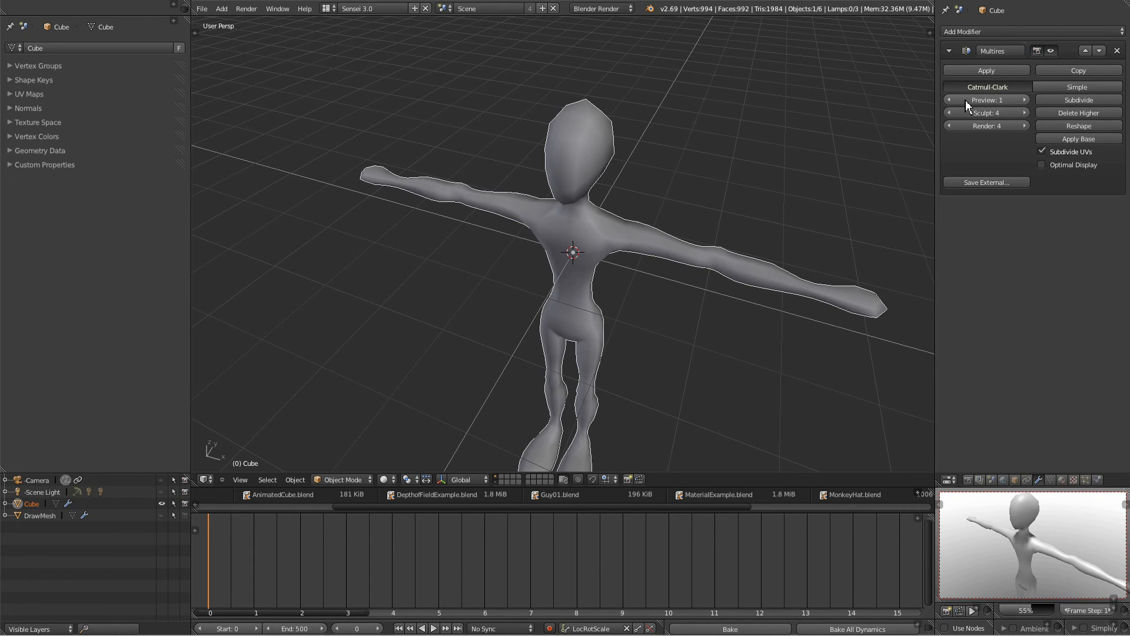
pyautogui.click(1001, 72)
# Inspect the figure's applied mesh topology in Edit Mode.
pyautogui.press('Tab')
pyautogui.moveTo(618, 292); pyautogui.dragTo(592, 318, button='middle')
pyautogui.scroll(4, 672, 294)
pyautogui.scroll(-5, 594, 311)
pyautogui.scroll(-2, 601, 301)
pyautogui.moveTo(591, 377); pyautogui.dragTo(636, 364, button='middle')
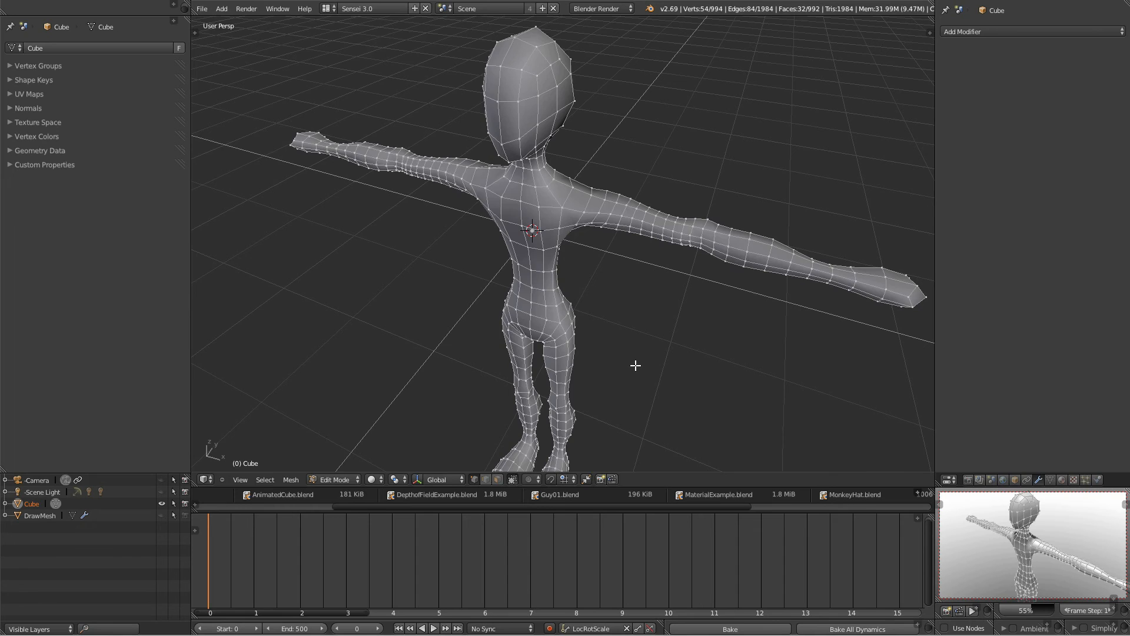
# Return to Object Mode and add a new Multiresolution modifier to the figure.
pyautogui.press('Tab')
pyautogui.click(1048, 32)
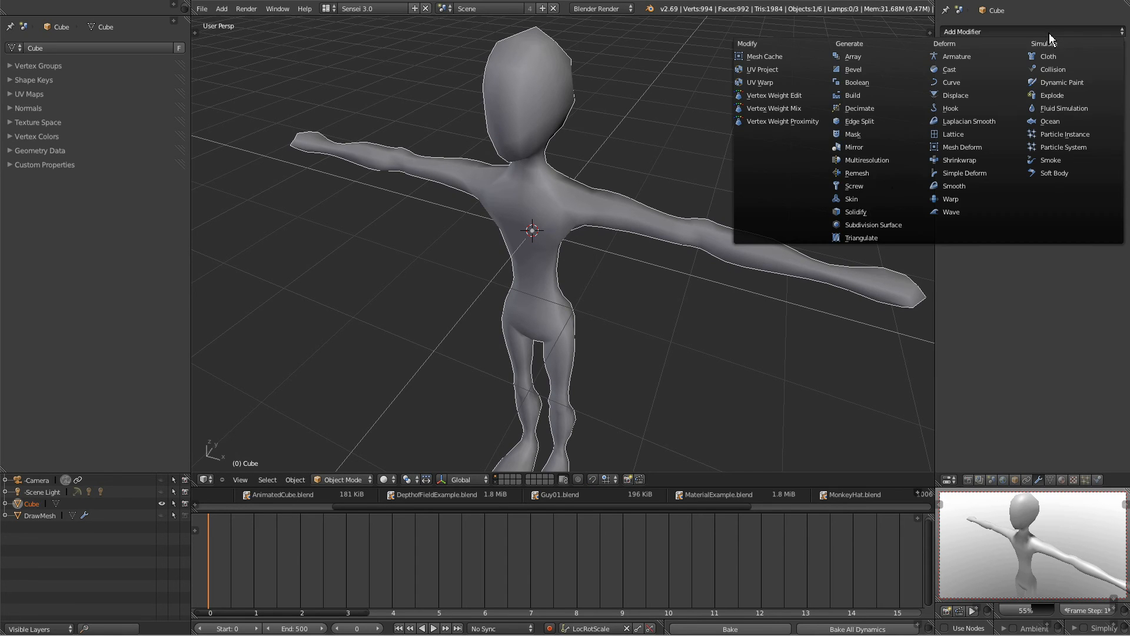
pyautogui.click(883, 163)
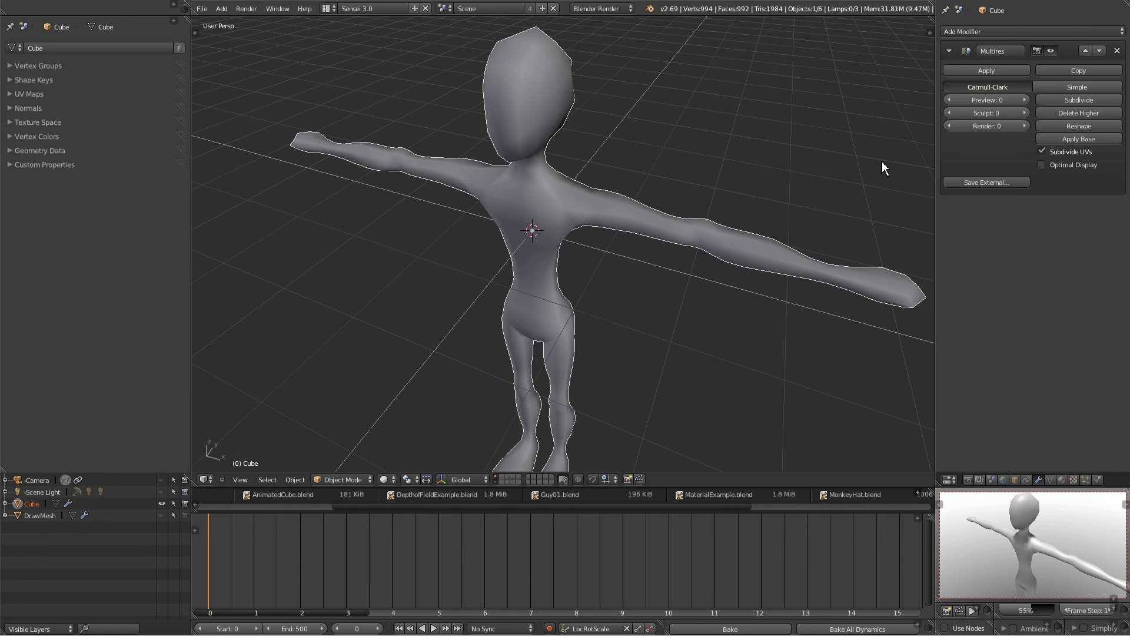
# Examine the figure's baked low-resolution shape from several angles, including the head, torso and arms.
pyautogui.moveTo(882, 162); pyautogui.dragTo(1034, 79, button='middle')
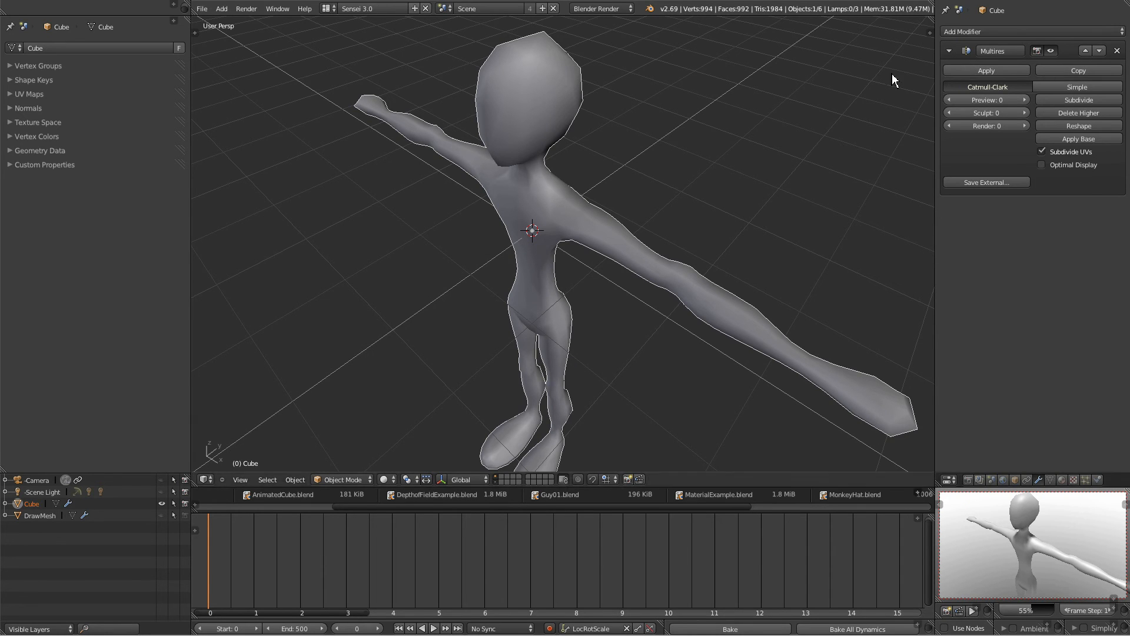
pyautogui.moveTo(606, 227); pyautogui.dragTo(820, 253, button='middle')
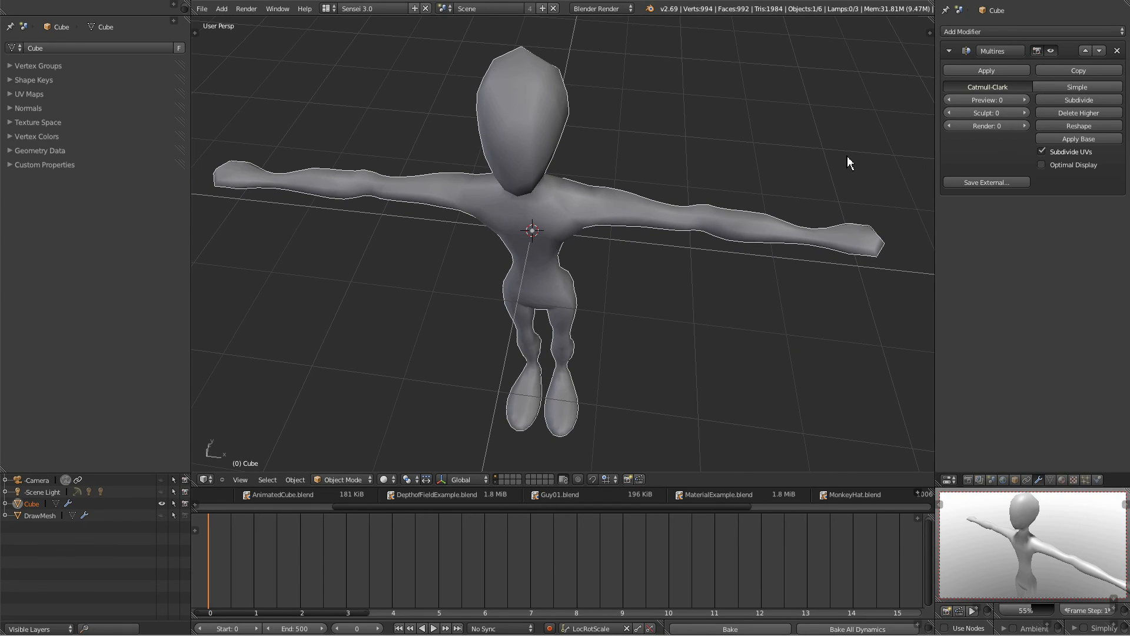
pyautogui.moveTo(719, 295); pyautogui.dragTo(814, 253, button='middle')
pyautogui.press('Tab')
pyautogui.press('Tab')
pyautogui.scroll(5, 677, 186)
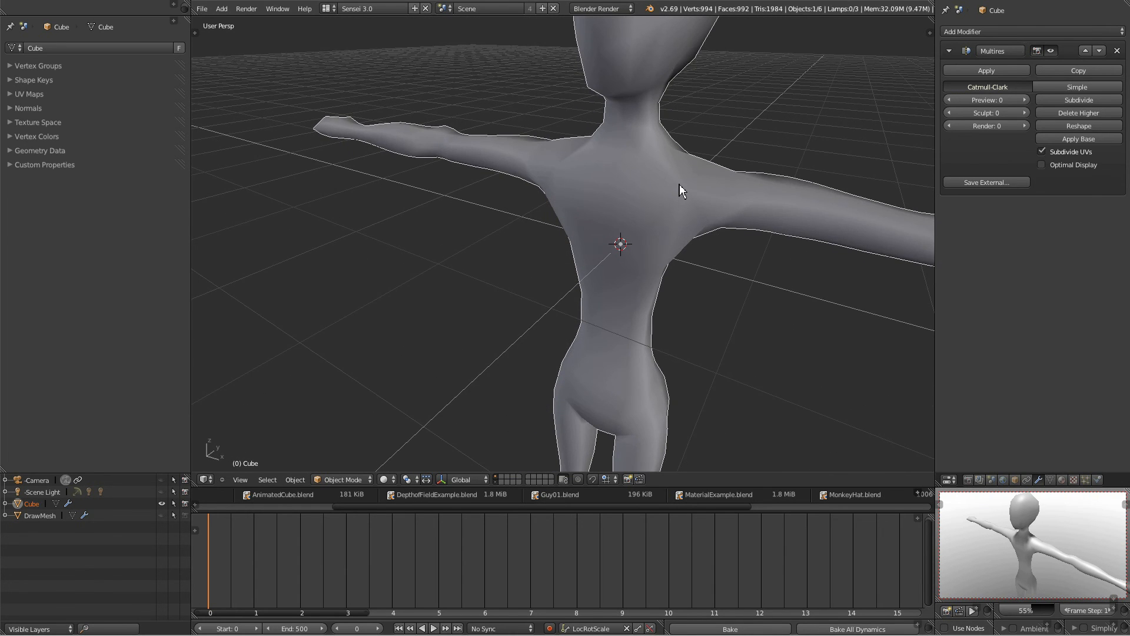
pyautogui.moveTo(679, 185); pyautogui.dragTo(563, 179, button='middle')
pyautogui.moveTo(639, 154); pyautogui.dragTo(654, 172, button='middle')
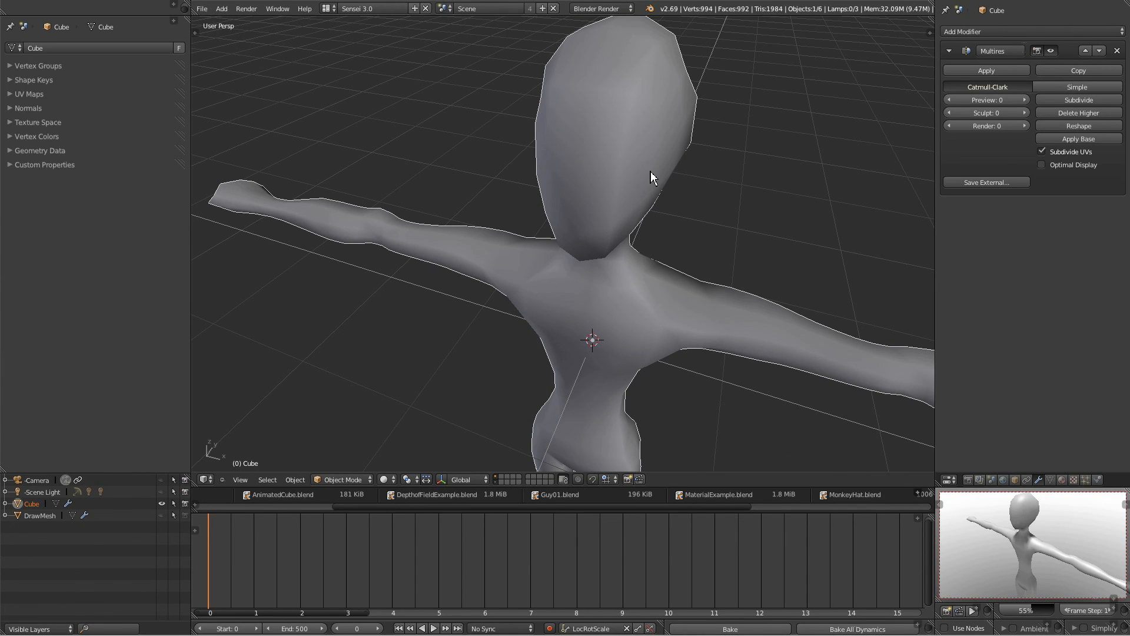
pyautogui.moveTo(653, 252)
pyautogui.mouseDown(button='middle')
pyautogui.moveTo(689, 251)
pyautogui.moveTo(645, 242)
pyautogui.moveTo(634, 280)
pyautogui.moveTo(572, 262)
pyautogui.moveTo(660, 263)
pyautogui.mouseUp(button='middle')
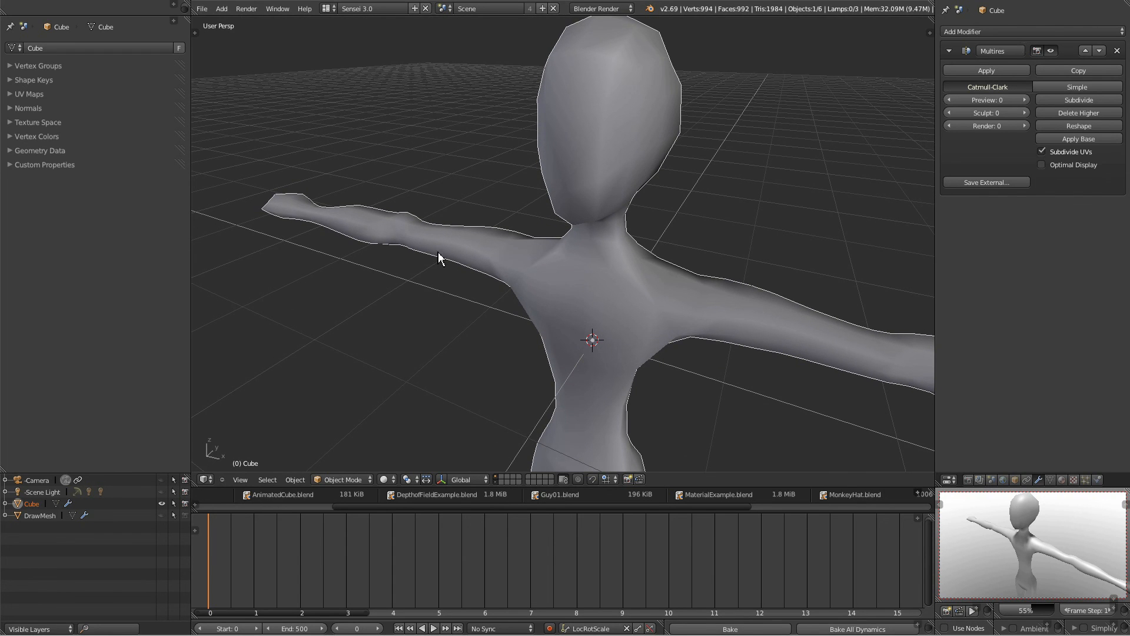
pyautogui.moveTo(725, 286); pyautogui.dragTo(769, 280, button='middle')
# Enter Edit Mode on the figure and examine the base mesh's edge flow around the head, shoulders and torso.
pyautogui.press('Tab')
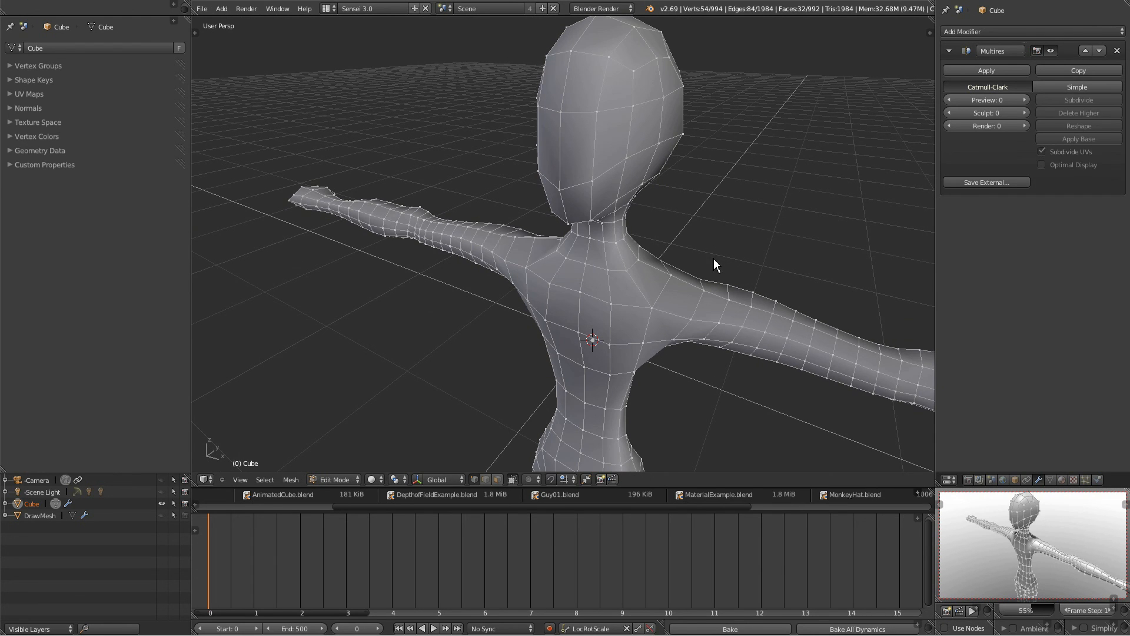
pyautogui.moveTo(618, 211); pyautogui.dragTo(689, 171, button='middle')
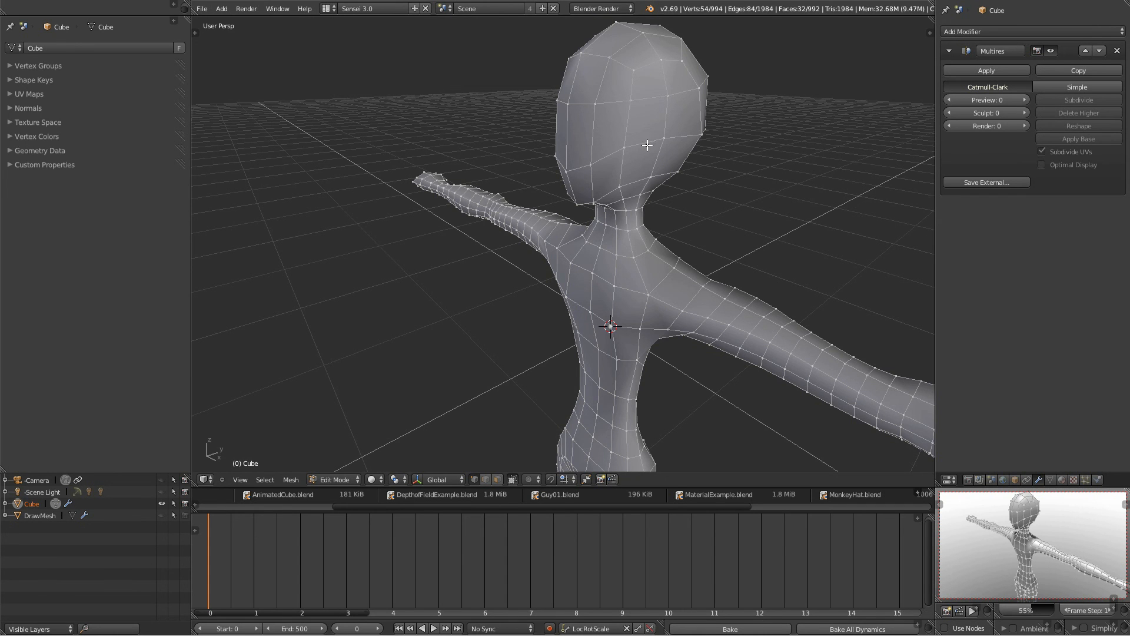
pyautogui.moveTo(659, 193); pyautogui.dragTo(722, 213, button='middle')
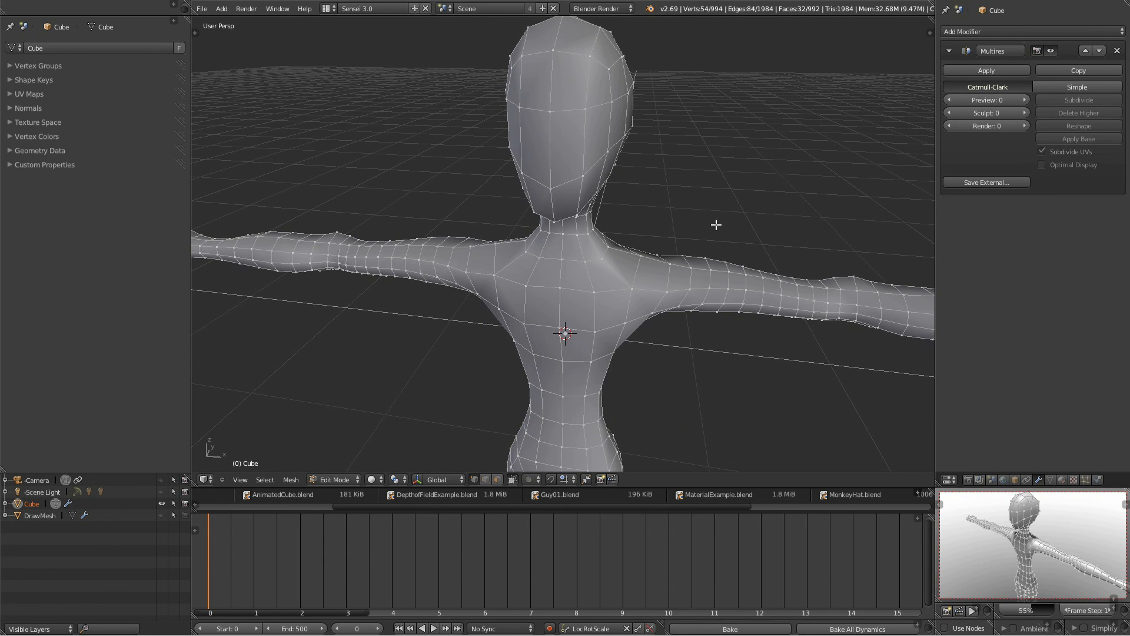
pyautogui.moveTo(719, 260); pyautogui.dragTo(646, 264, button='middle')
pyautogui.scroll(-5, 680, 267)
pyautogui.scroll(5, 680, 266)
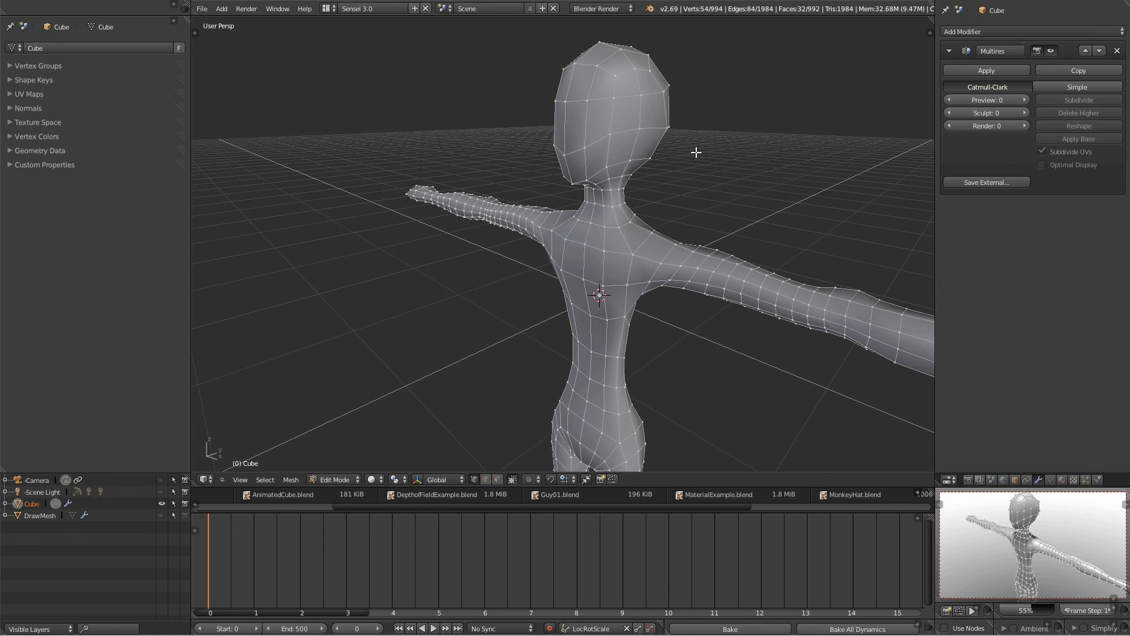
pyautogui.moveTo(641, 168)
pyautogui.mouseDown(button='middle')
pyautogui.moveTo(638, 176)
pyautogui.moveTo(657, 174)
pyautogui.mouseUp(button='middle')
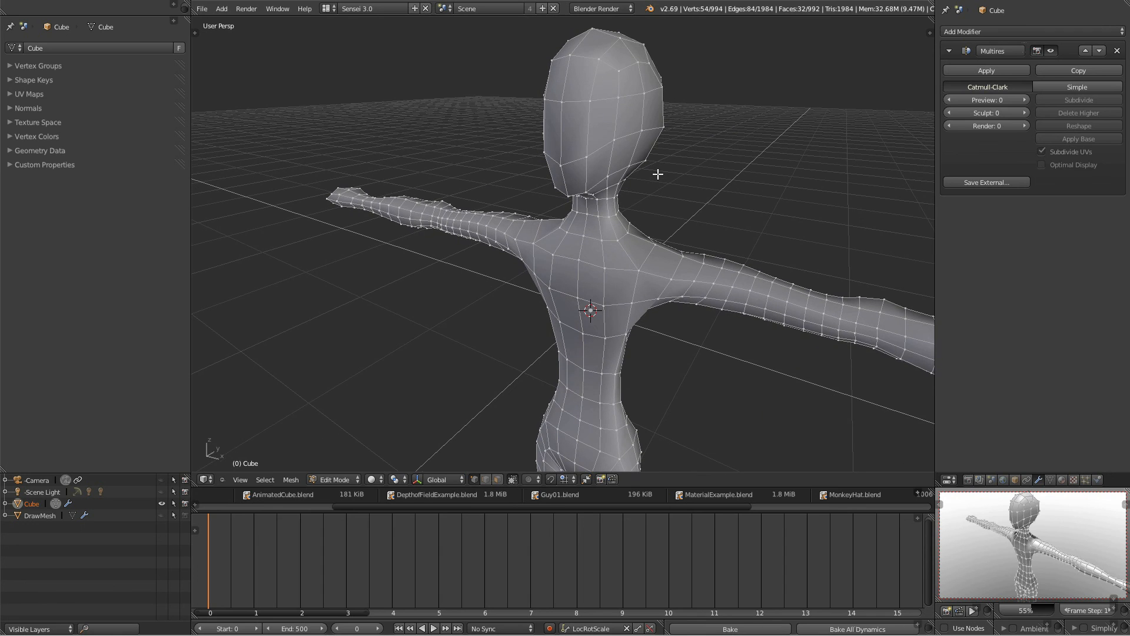